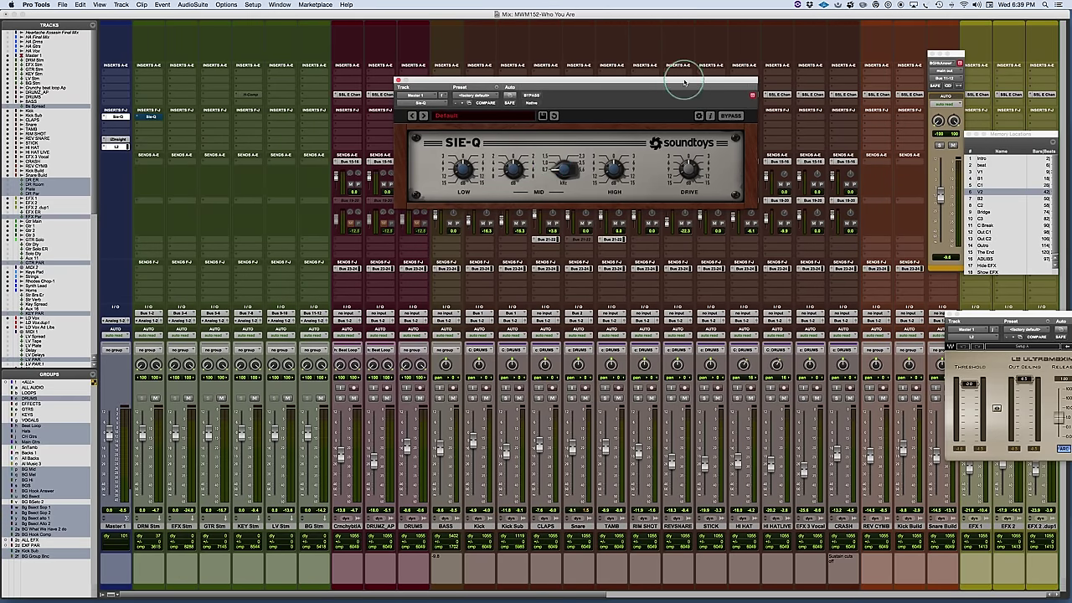
- Move the Master 1 SIE-Q editor into place over the mixer
{"action": "left_click_drag", "start_coordinate": [684, 82], "coordinate": [669, 98]}
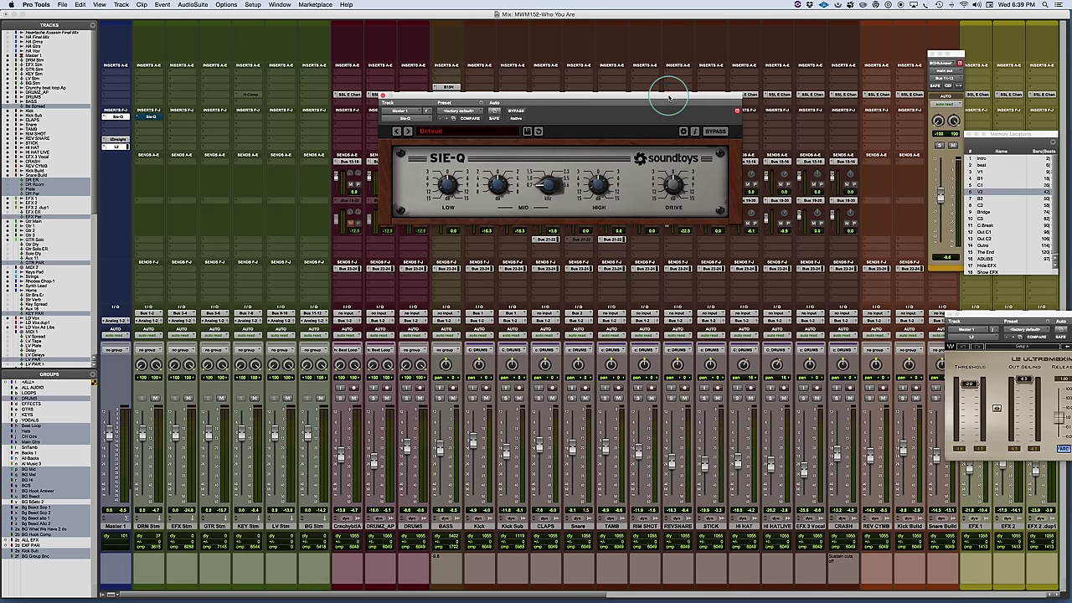
{"action": "left_click", "coordinate": [610, 179]}
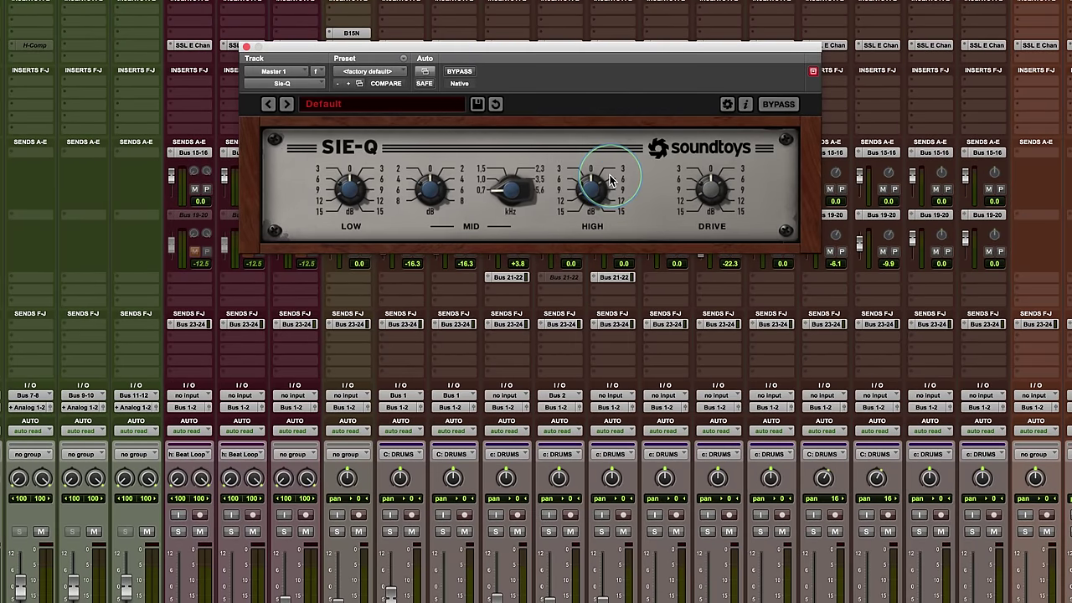
{"action": "left_click_drag", "start_coordinate": [652, 48], "coordinate": [662, 156]}
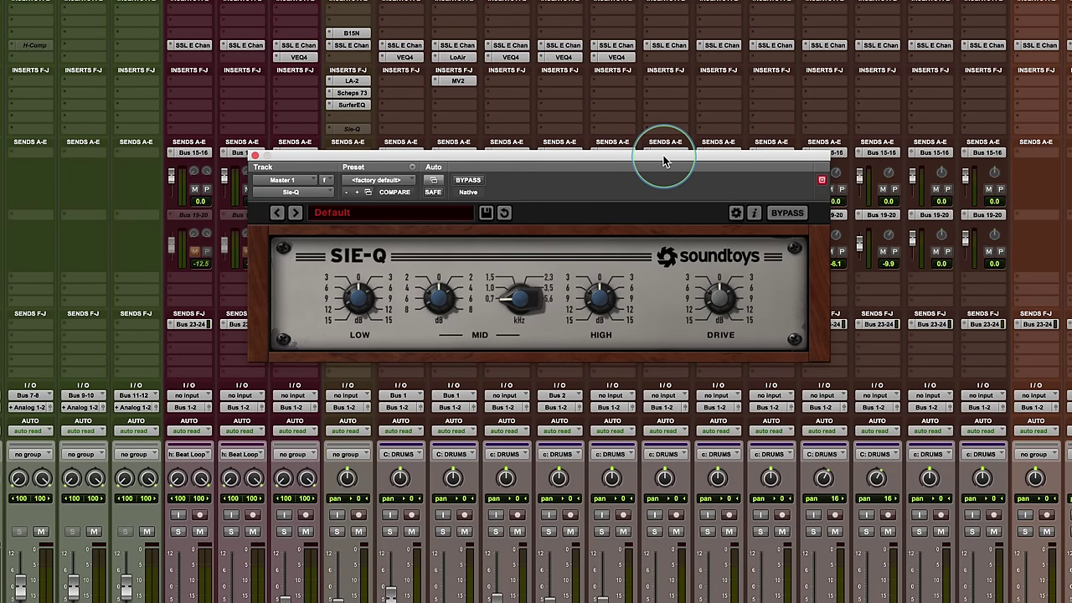
{"action": "left_click", "coordinate": [710, 295]}
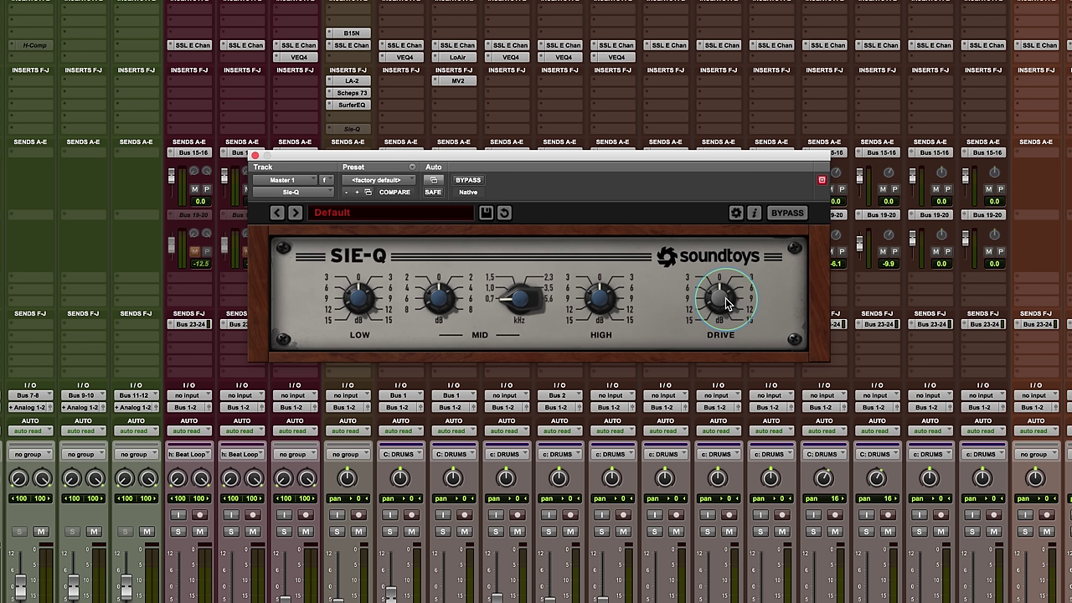
{"action": "left_click", "coordinate": [333, 314]}
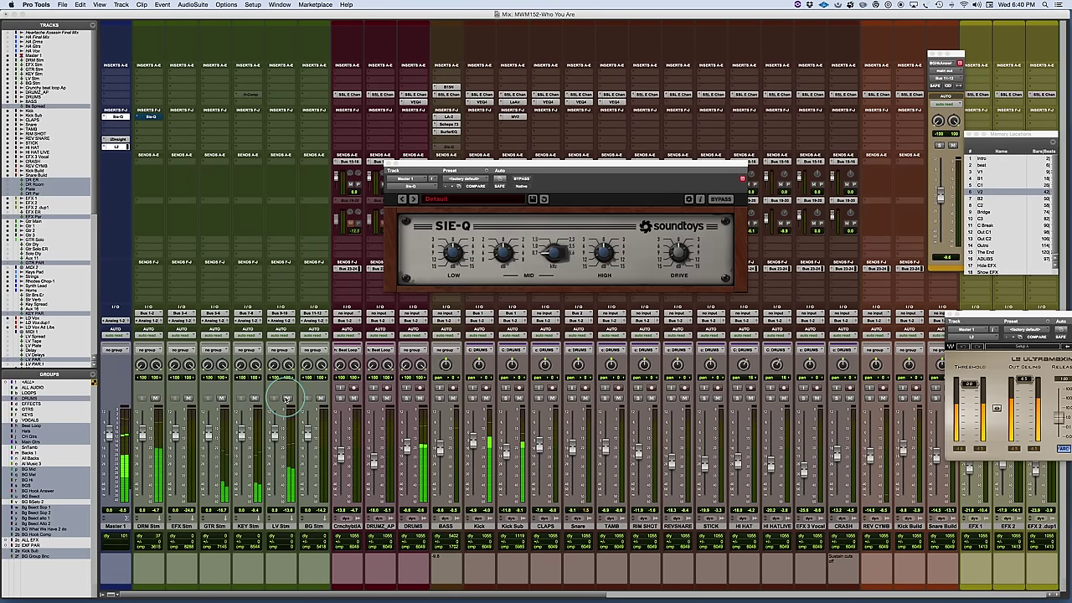
- Mute LV Stm, jump to the V1 marker, and boost the master SIE-Q's low and high bands
{"action": "left_click", "coordinate": [287, 399]}
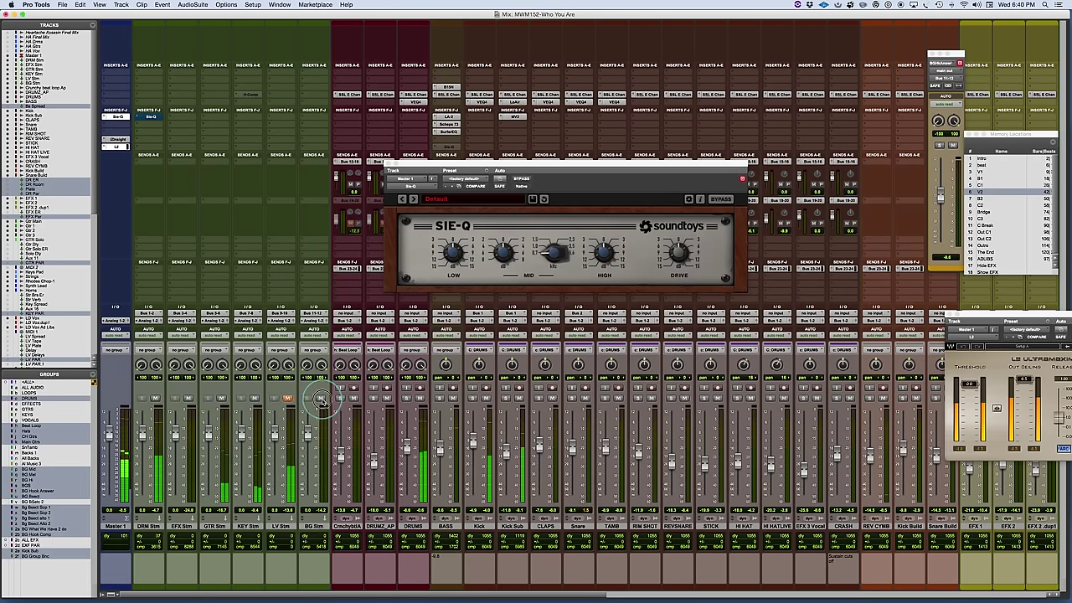
{"action": "left_click", "coordinate": [1007, 173]}
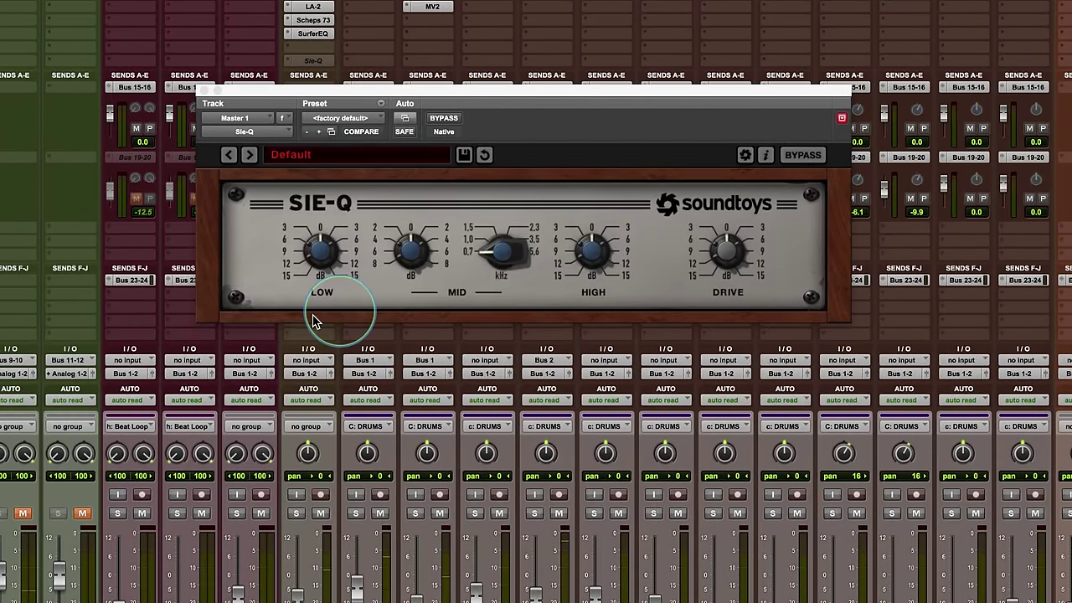
{"action": "left_click_drag", "start_coordinate": [307, 241], "coordinate": [410, 120]}
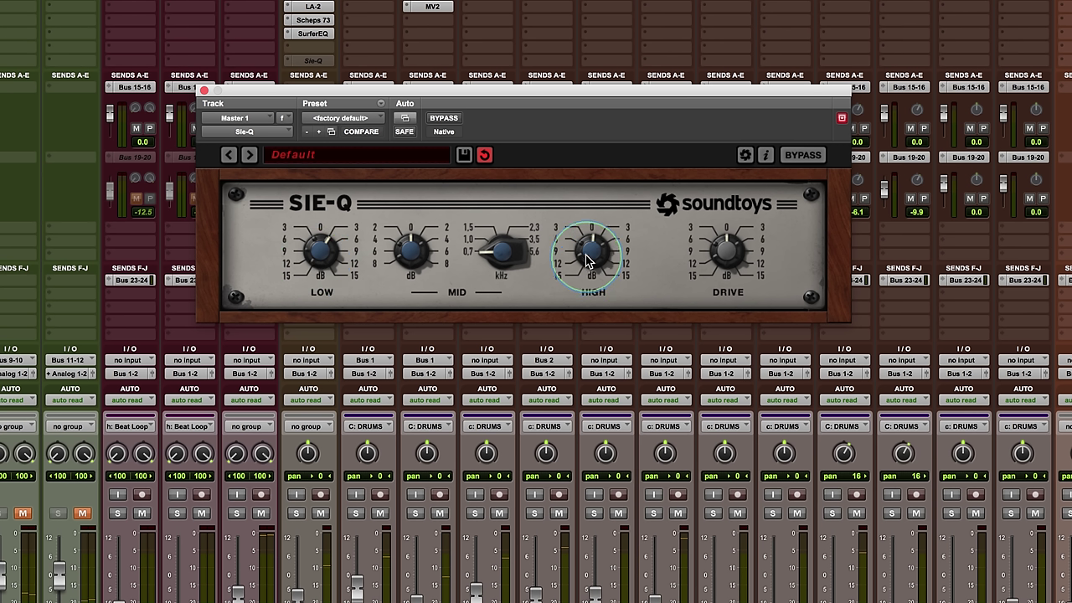
{"action": "left_click_drag", "start_coordinate": [584, 251], "coordinate": [576, 226]}
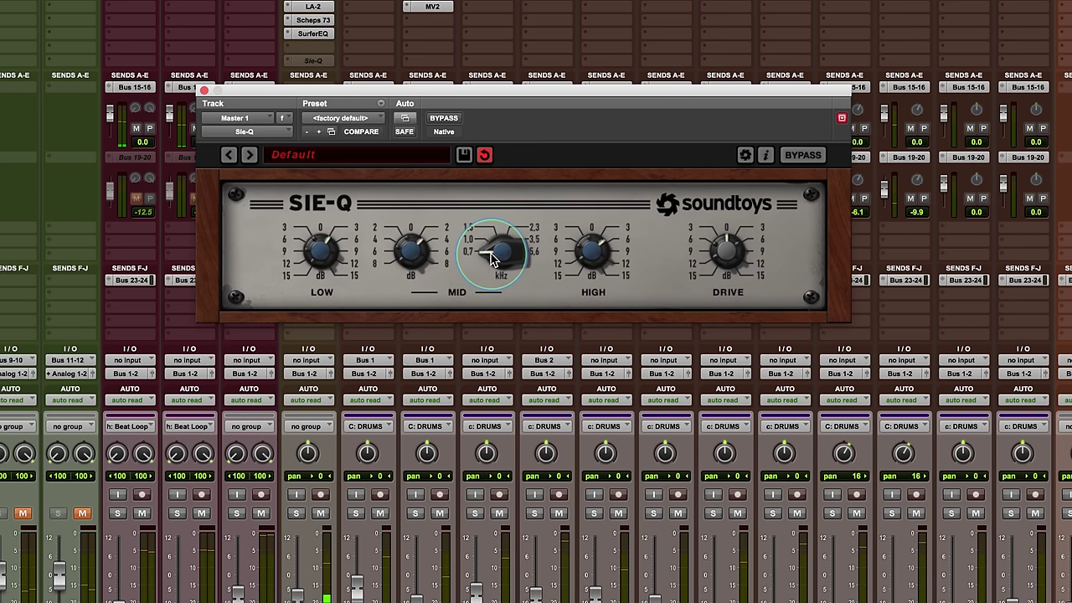
- Raise the master SIE-Q mid frequency toward 2.3 kHz, then bypass it to compare
{"action": "mouse_move", "coordinate": [492, 260]}
{"action": "left_mouse_down"}
{"action": "mouse_move", "coordinate": [491, 211]}
{"action": "mouse_move", "coordinate": [494, 255]}
{"action": "left_mouse_up"}
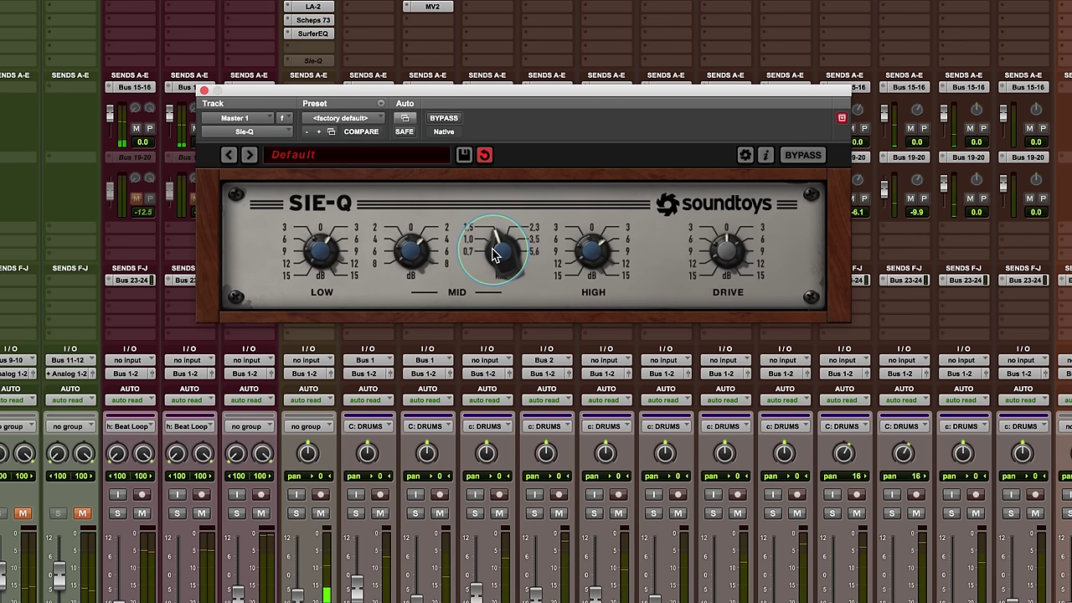
{"action": "scroll", "coordinate": [497, 256], "scroll_direction": "up", "scroll_amount": 5}
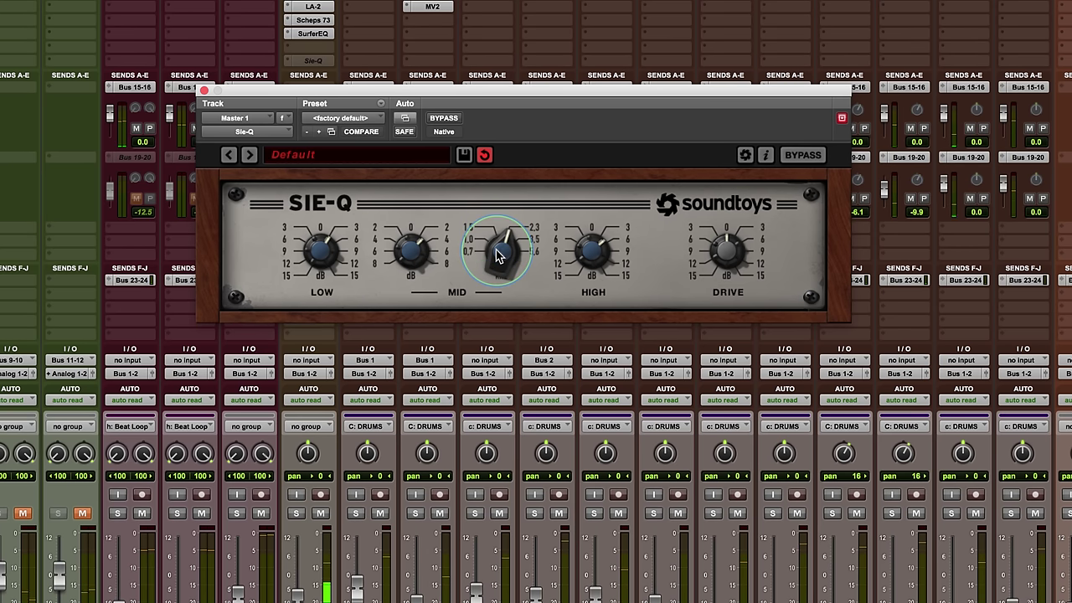
{"action": "scroll", "coordinate": [498, 255], "scroll_direction": "up", "scroll_amount": 3}
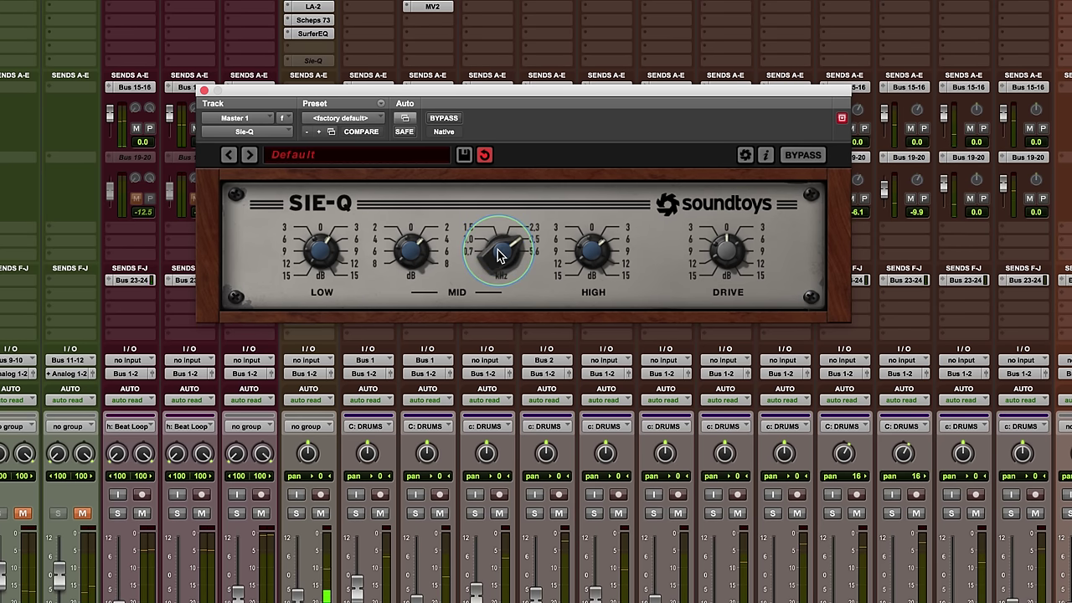
{"action": "mouse_move", "coordinate": [499, 256]}
{"action": "left_mouse_down"}
{"action": "mouse_move", "coordinate": [499, 234]}
{"action": "mouse_move", "coordinate": [502, 255]}
{"action": "left_mouse_up"}
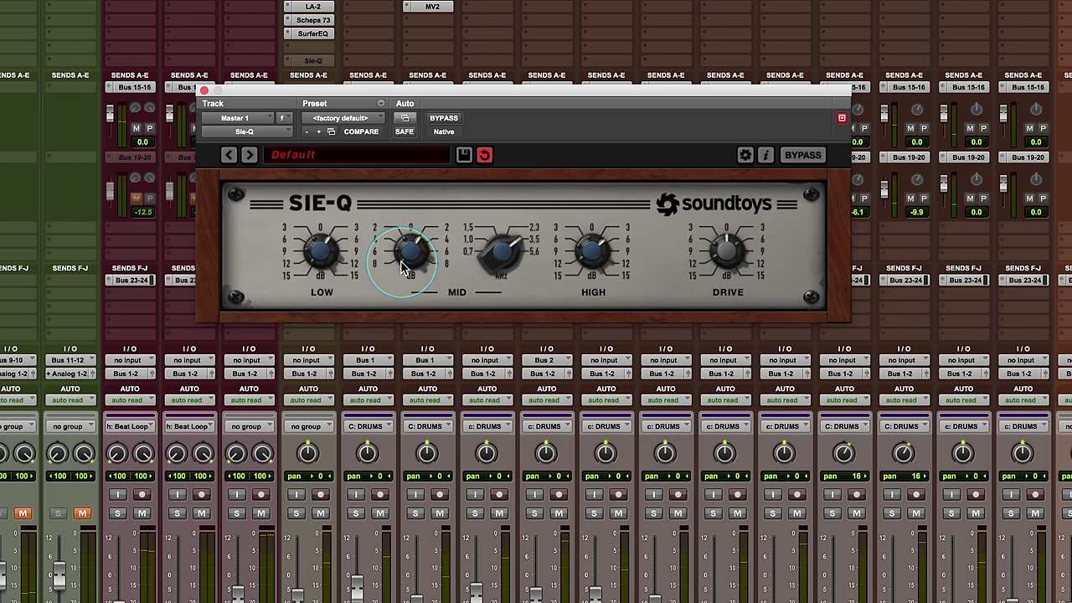
{"action": "left_click", "coordinate": [444, 118]}
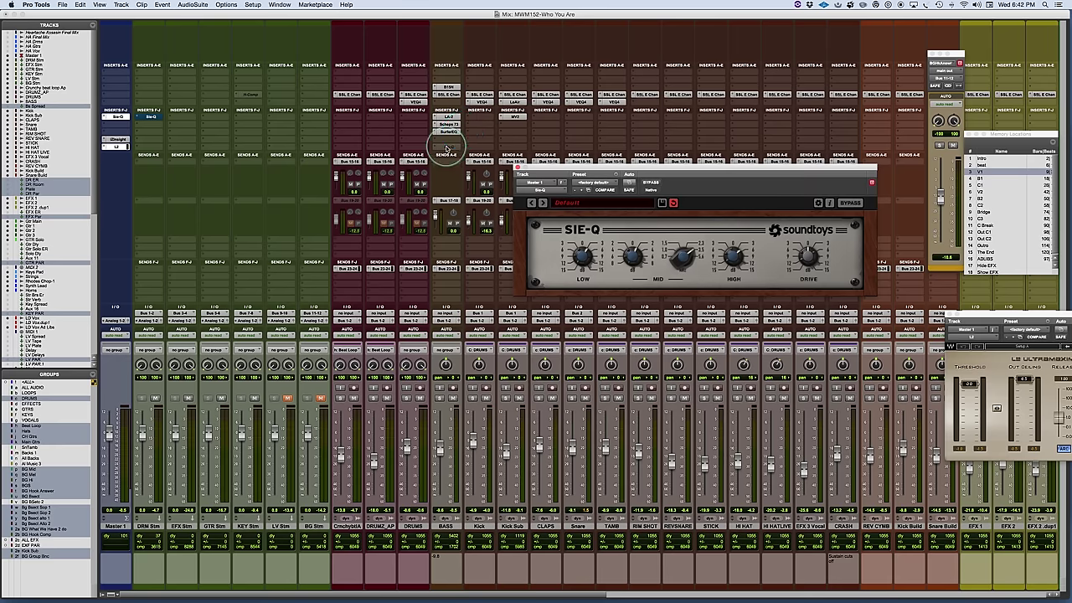
- Open the BASS track's SIE-Q, shift its window left, and solo BASS
{"action": "left_click", "coordinate": [448, 148]}
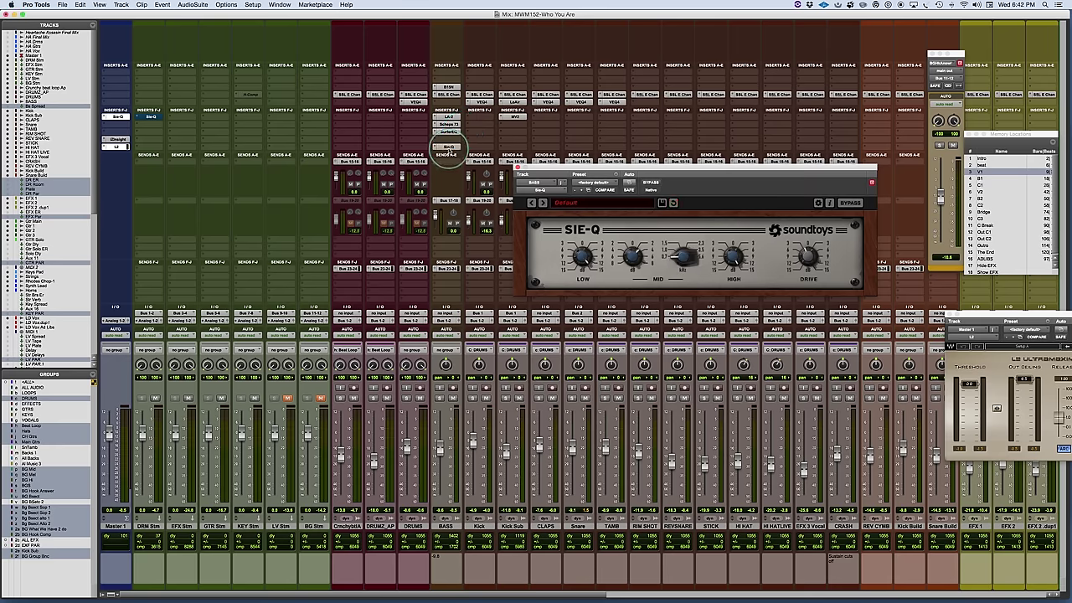
{"action": "left_click_drag", "start_coordinate": [601, 164], "coordinate": [501, 217]}
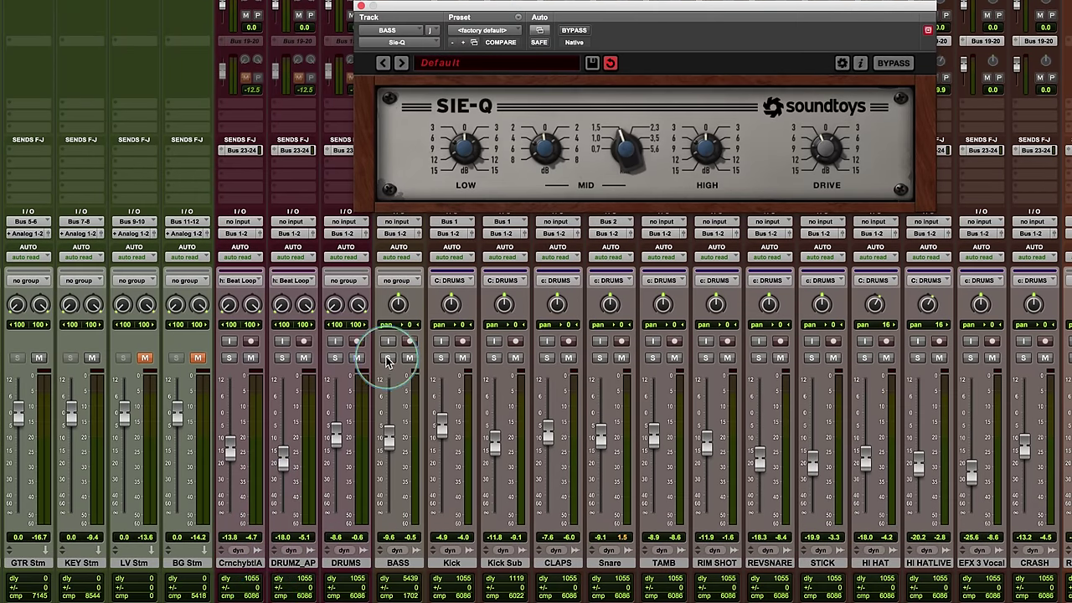
{"action": "key", "text": "shift+s"}
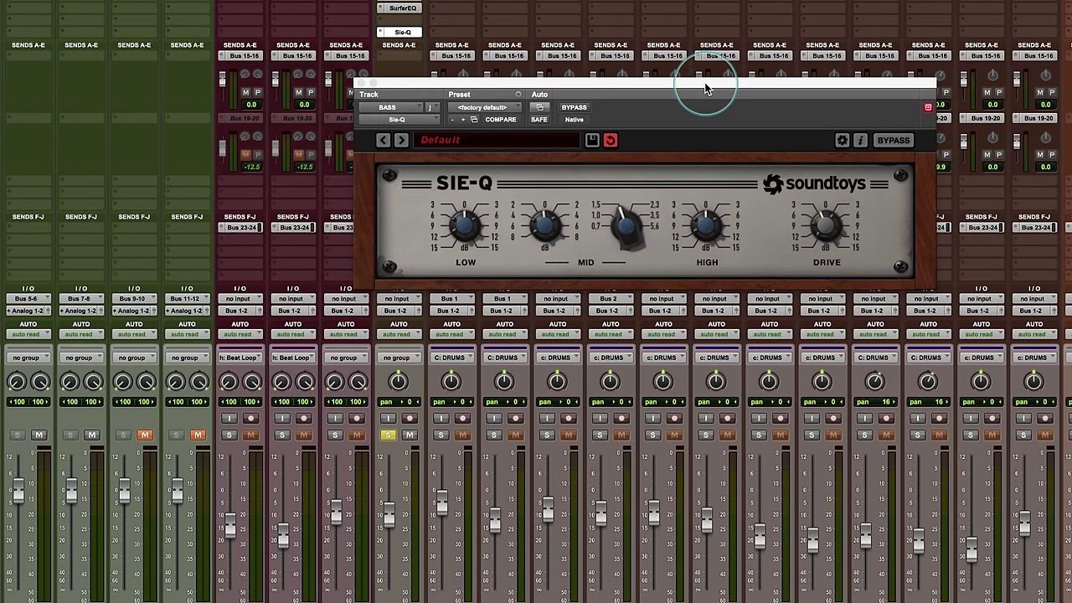
- On the bass SIE-Q, retune the mid frequency, cut the mid gain, and boost the low band
{"action": "left_click_drag", "start_coordinate": [701, 19], "coordinate": [582, 94]}
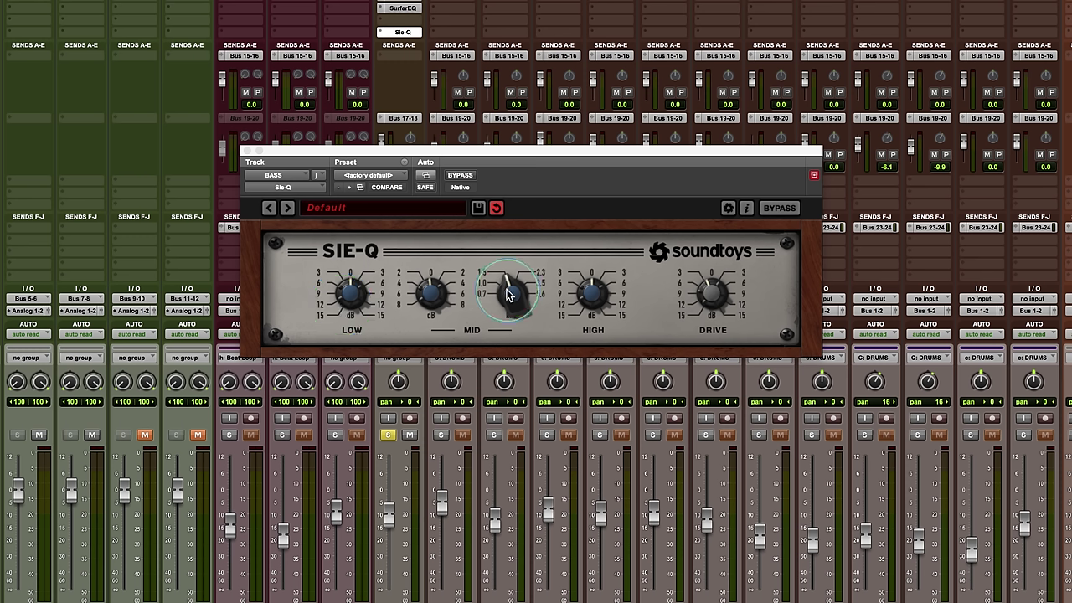
{"action": "left_click_drag", "start_coordinate": [509, 295], "coordinate": [484, 293]}
{"action": "left_click", "coordinate": [431, 306]}
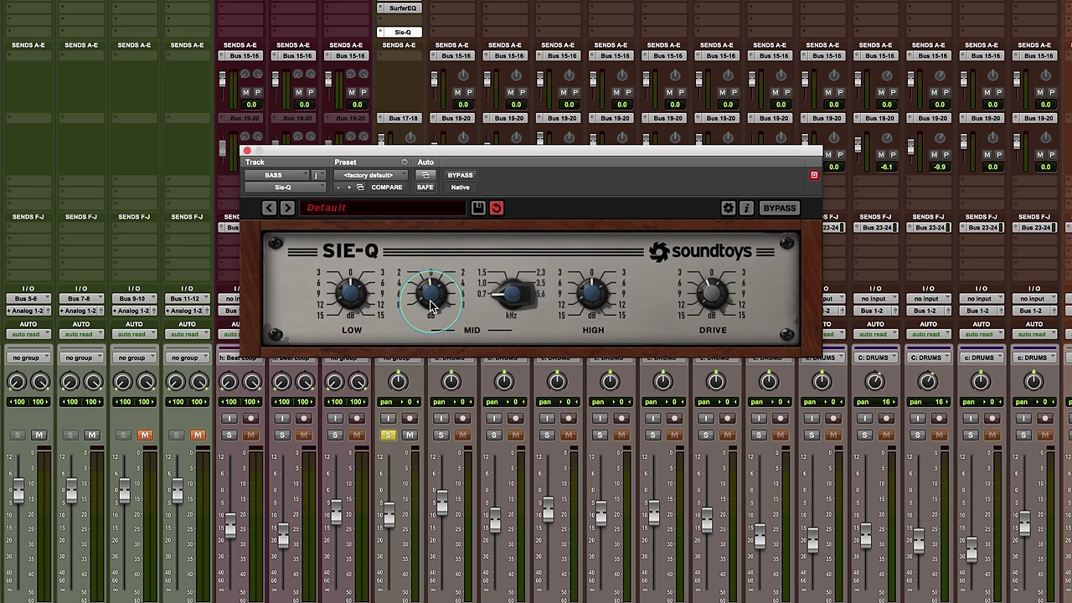
{"action": "mouse_move", "coordinate": [431, 307]}
{"action": "left_mouse_down"}
{"action": "mouse_move", "coordinate": [423, 289]}
{"action": "mouse_move", "coordinate": [431, 317]}
{"action": "left_mouse_up"}
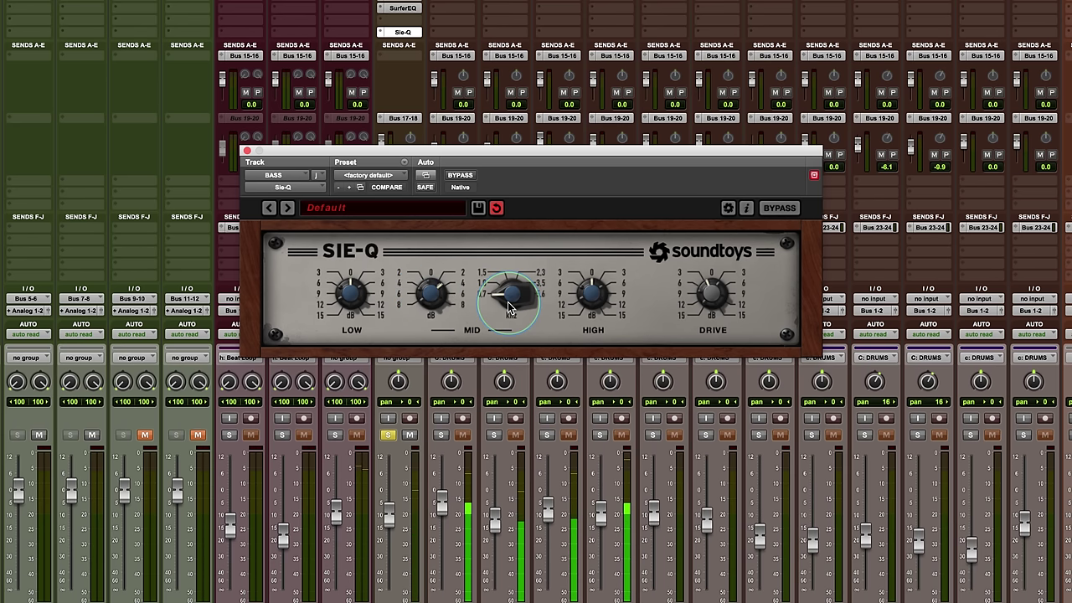
{"action": "left_click_drag", "start_coordinate": [503, 290], "coordinate": [499, 335]}
{"action": "left_click_drag", "start_coordinate": [354, 291], "coordinate": [350, 275]}
{"action": "left_click_drag", "start_coordinate": [431, 289], "coordinate": [430, 303]}
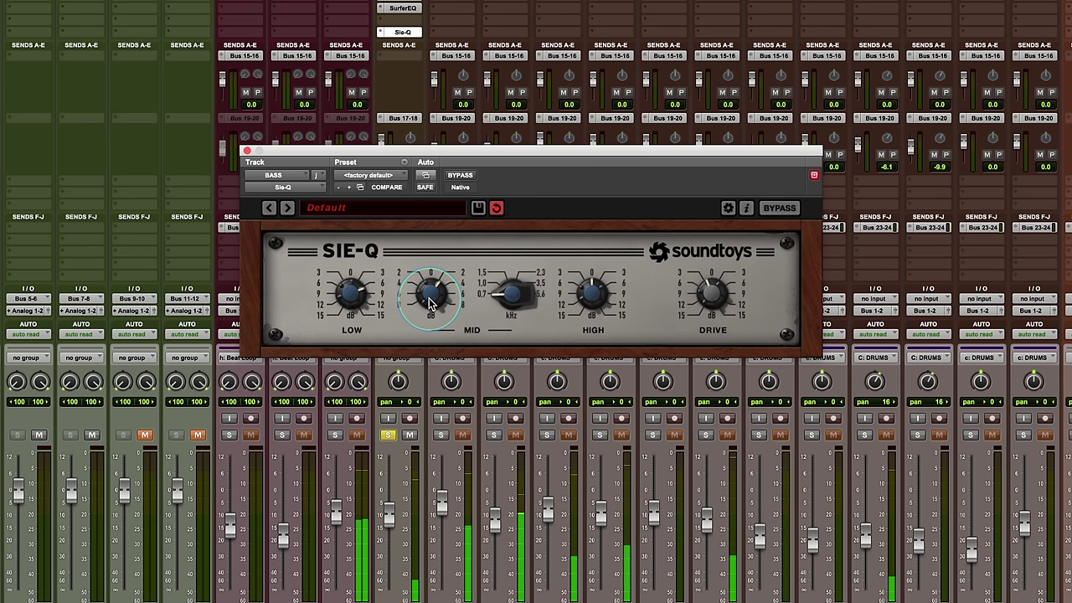
- Compare the bass SIE-Q against bypass several times, tweaking a knob in between
{"action": "left_click", "coordinate": [467, 176]}
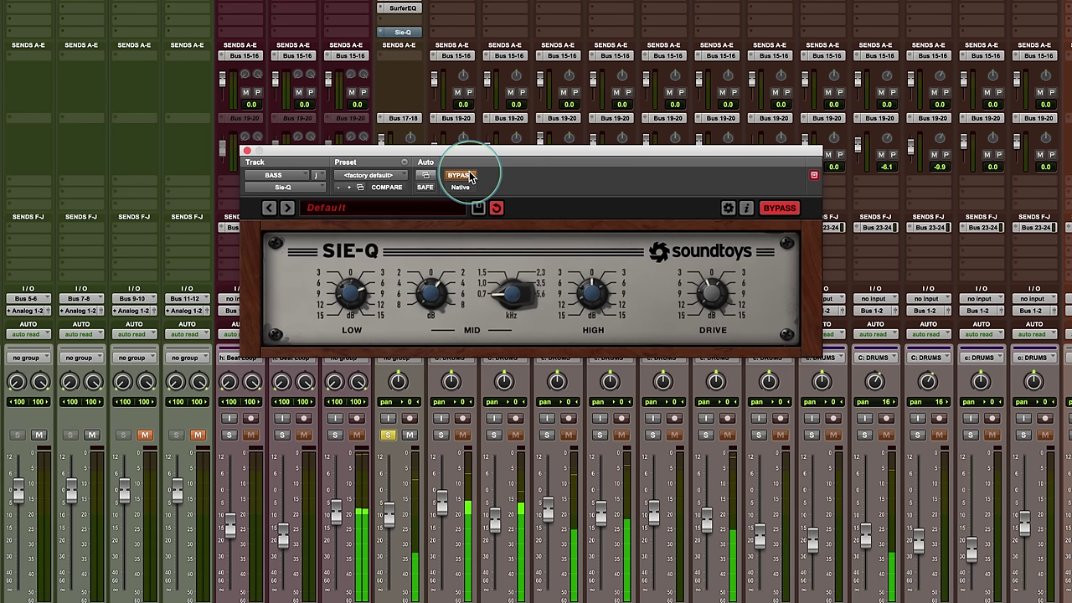
{"action": "left_click", "coordinate": [467, 176]}
{"action": "left_click_drag", "start_coordinate": [586, 281], "coordinate": [583, 301]}
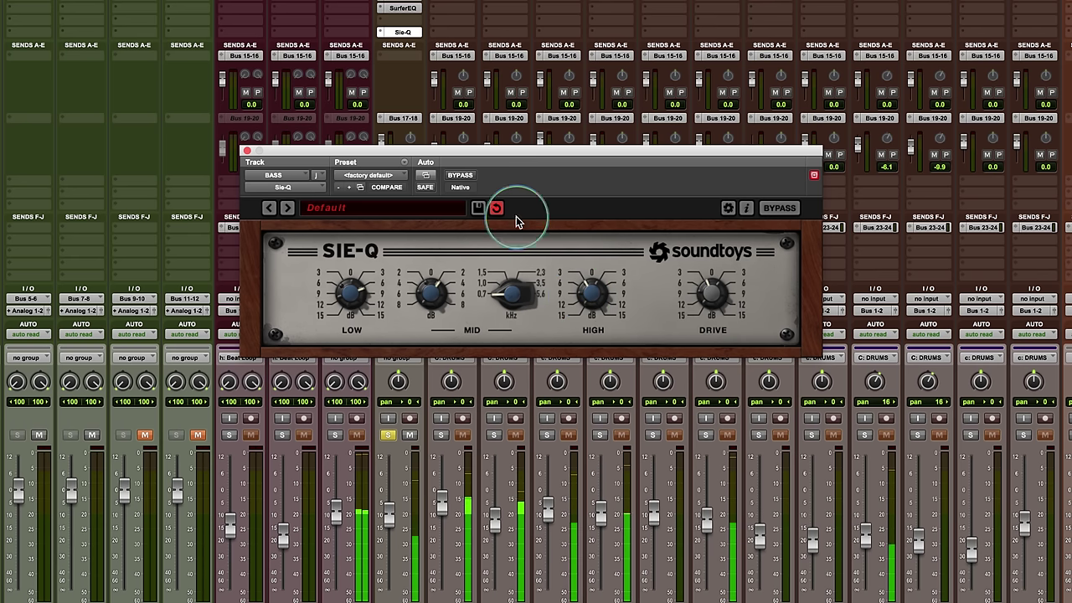
{"action": "left_click", "coordinate": [463, 176]}
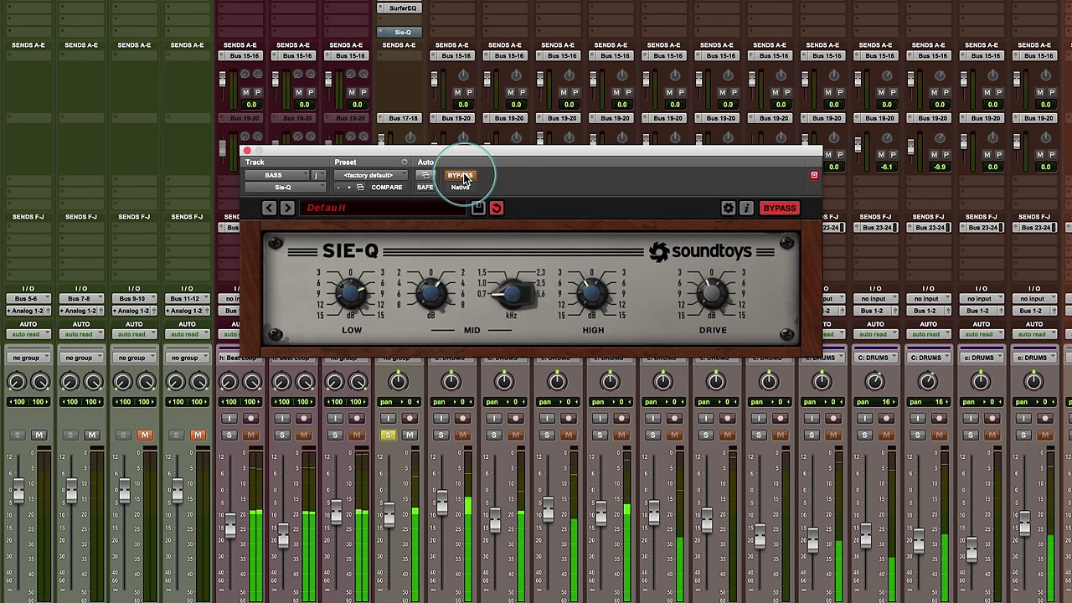
{"action": "left_click", "coordinate": [463, 177]}
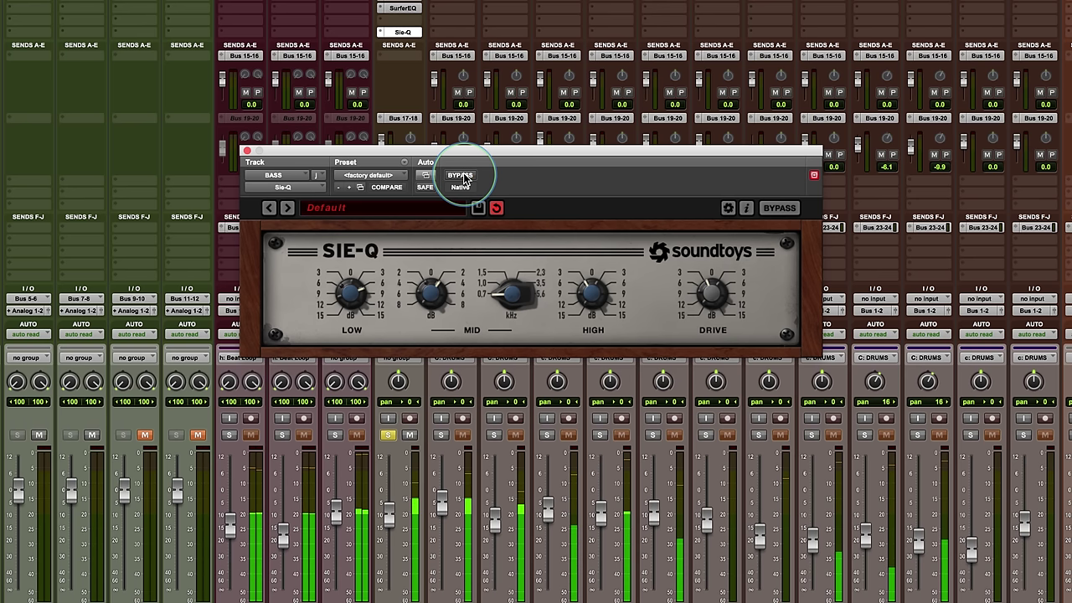
{"action": "left_click", "coordinate": [463, 176]}
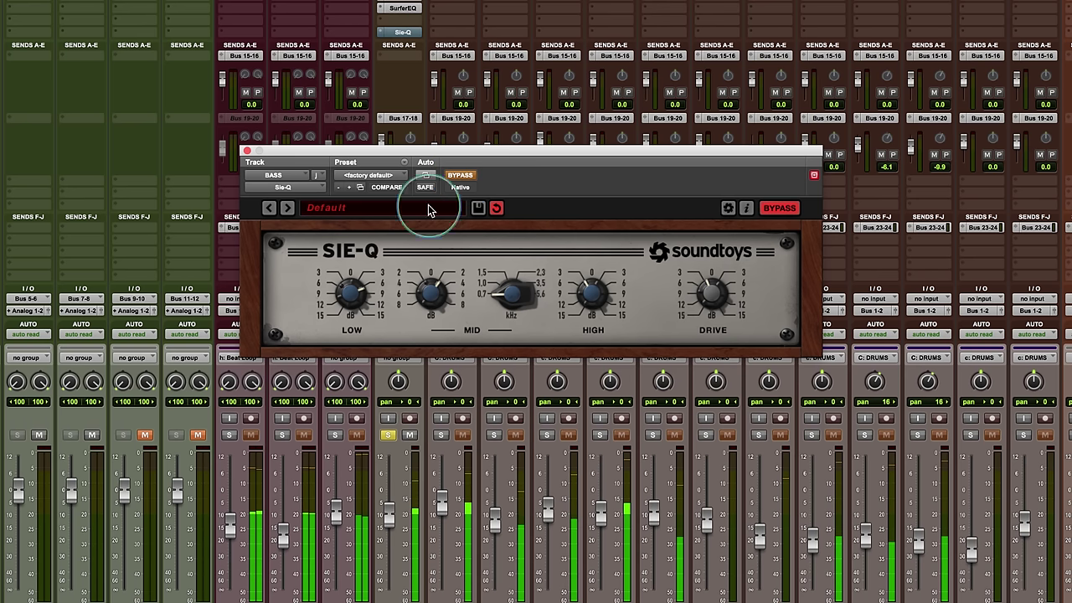
{"action": "left_click", "coordinate": [343, 298]}
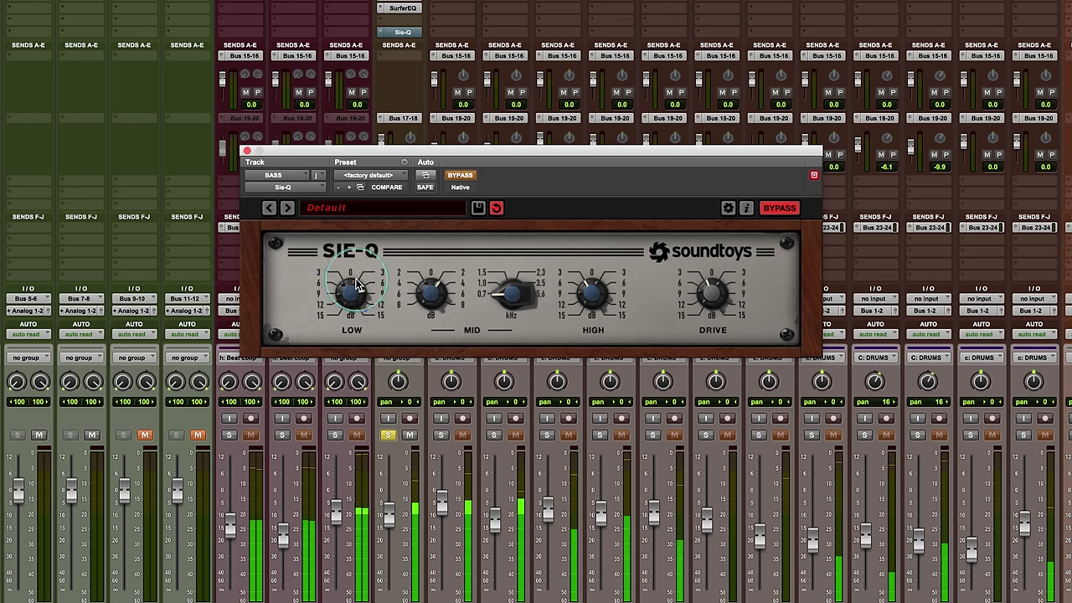
{"action": "left_click", "coordinate": [463, 177]}
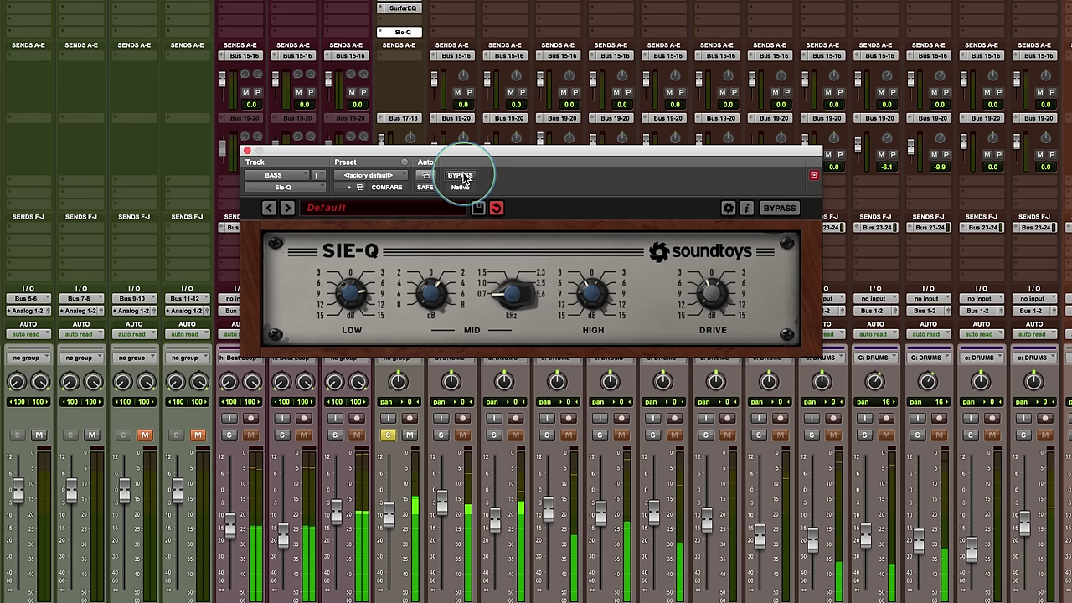
- Touch the bass SIE-Q LOW knob and take the BASS track out of solo
{"action": "left_click", "coordinate": [348, 295]}
{"action": "left_click", "coordinate": [346, 302]}
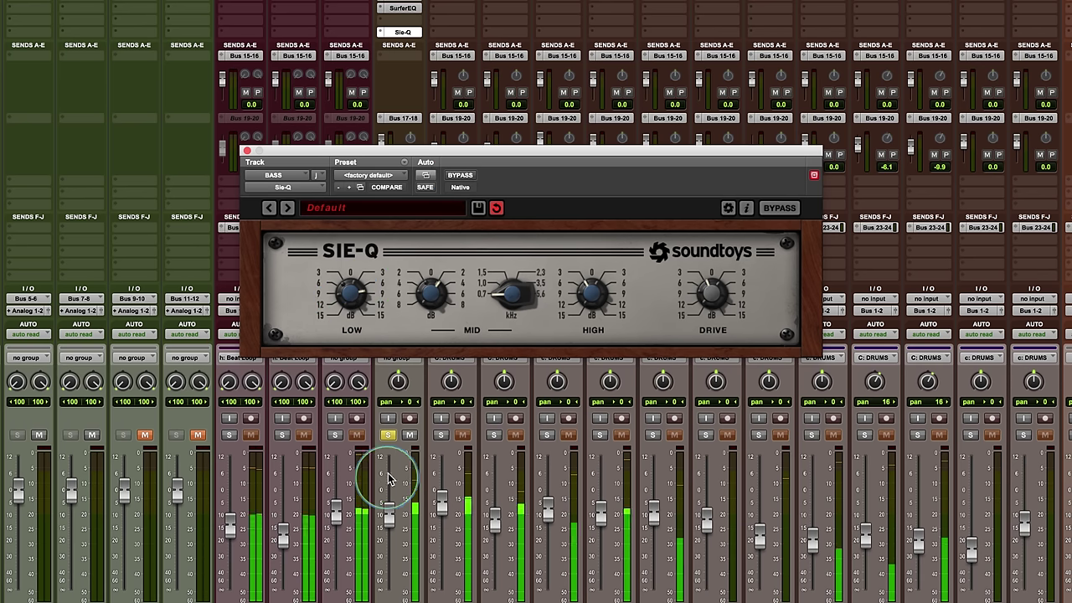
{"action": "left_click", "coordinate": [388, 436]}
{"action": "left_click", "coordinate": [387, 436]}
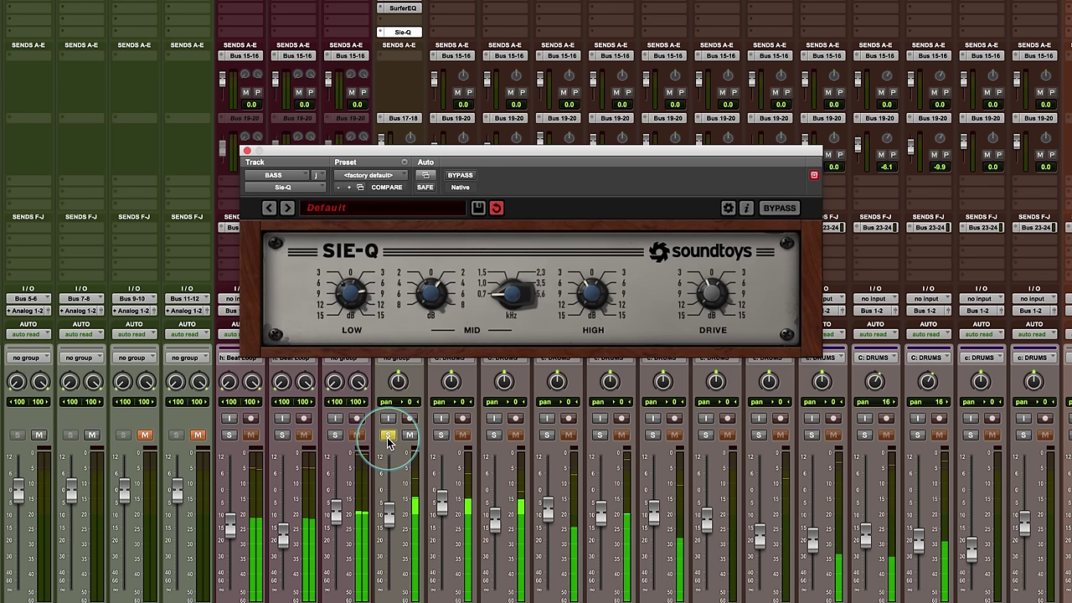
{"action": "left_click", "coordinate": [387, 436]}
- Turn up the bass SIE-Q low band boost, comparing it against bypass
{"action": "left_click", "coordinate": [410, 230]}
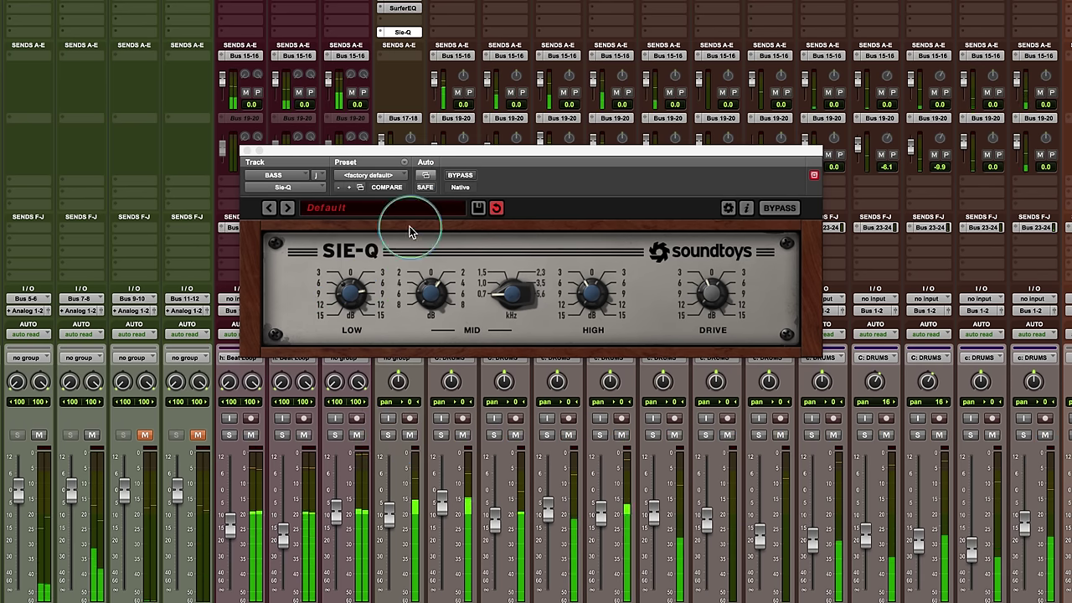
{"action": "left_click", "coordinate": [461, 176]}
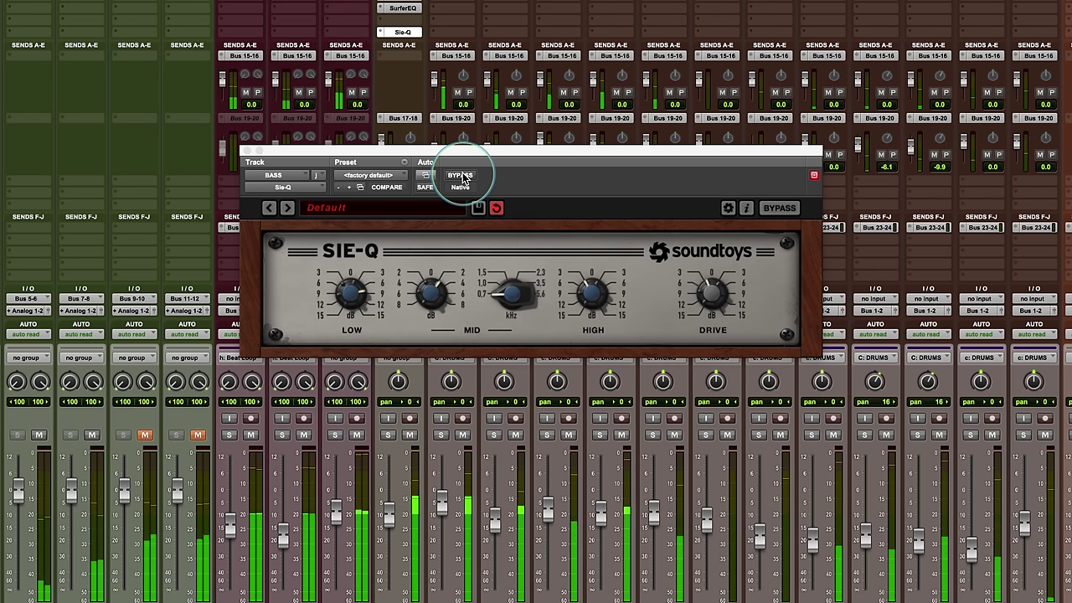
{"action": "left_click", "coordinate": [374, 286]}
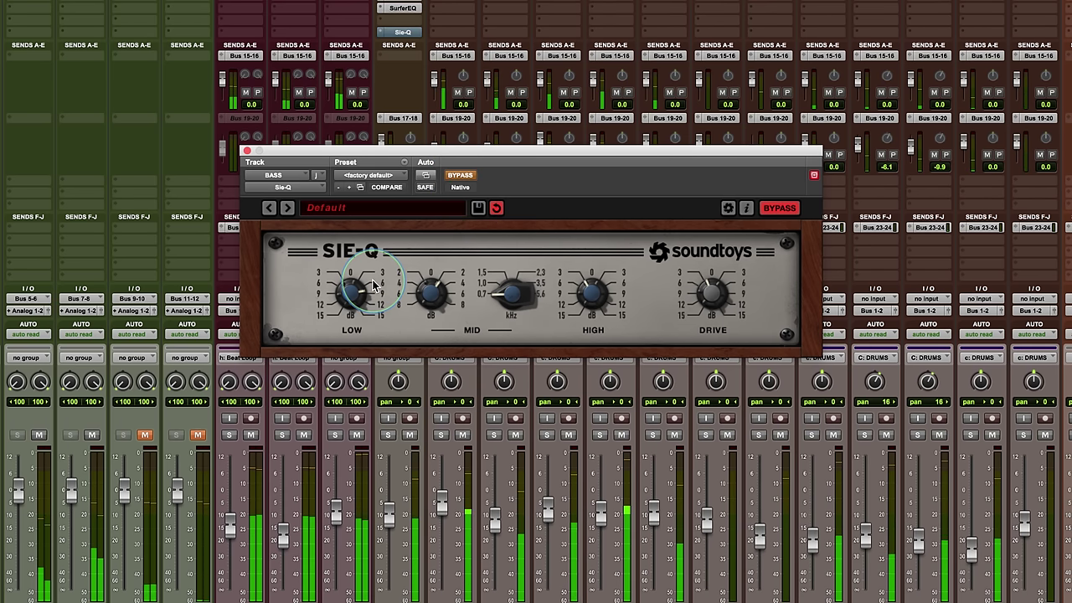
{"action": "left_click_drag", "start_coordinate": [374, 286], "coordinate": [374, 278]}
{"action": "left_click", "coordinate": [439, 181]}
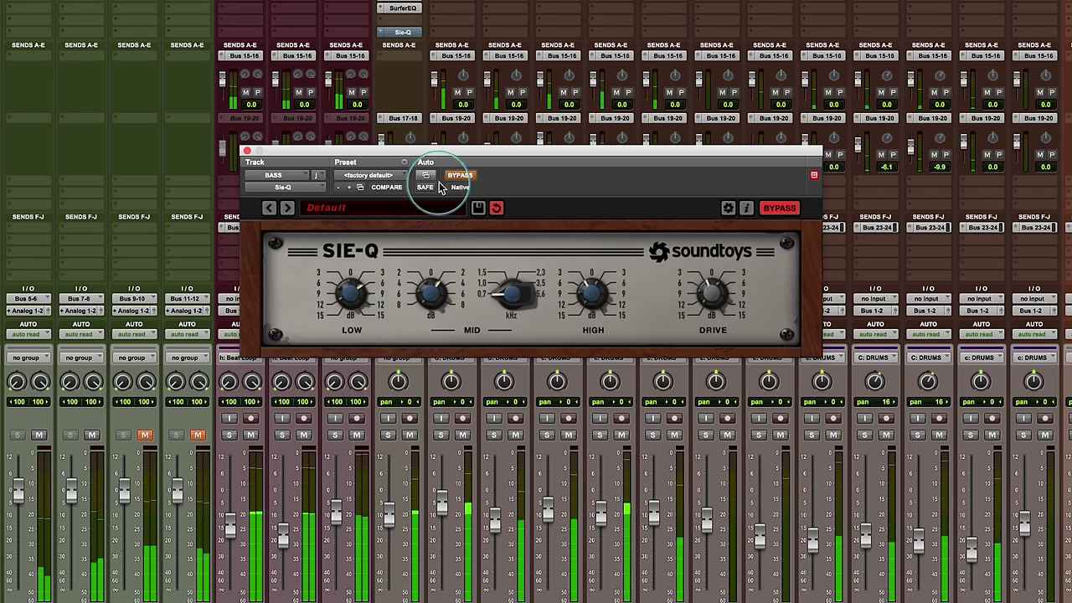
{"action": "left_click", "coordinate": [460, 176]}
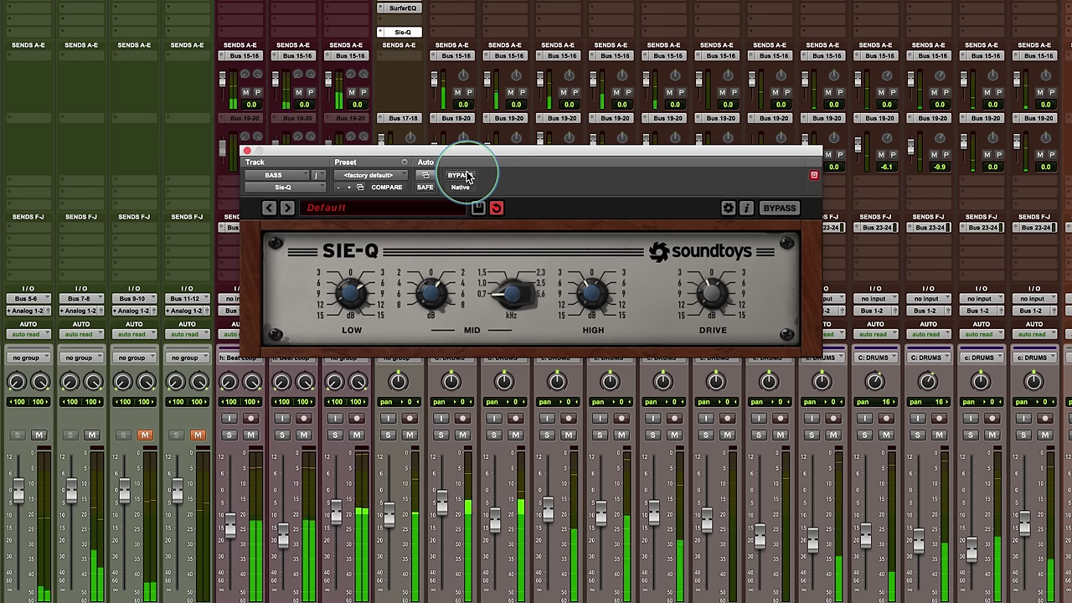
{"action": "left_click_drag", "start_coordinate": [347, 294], "coordinate": [350, 304]}
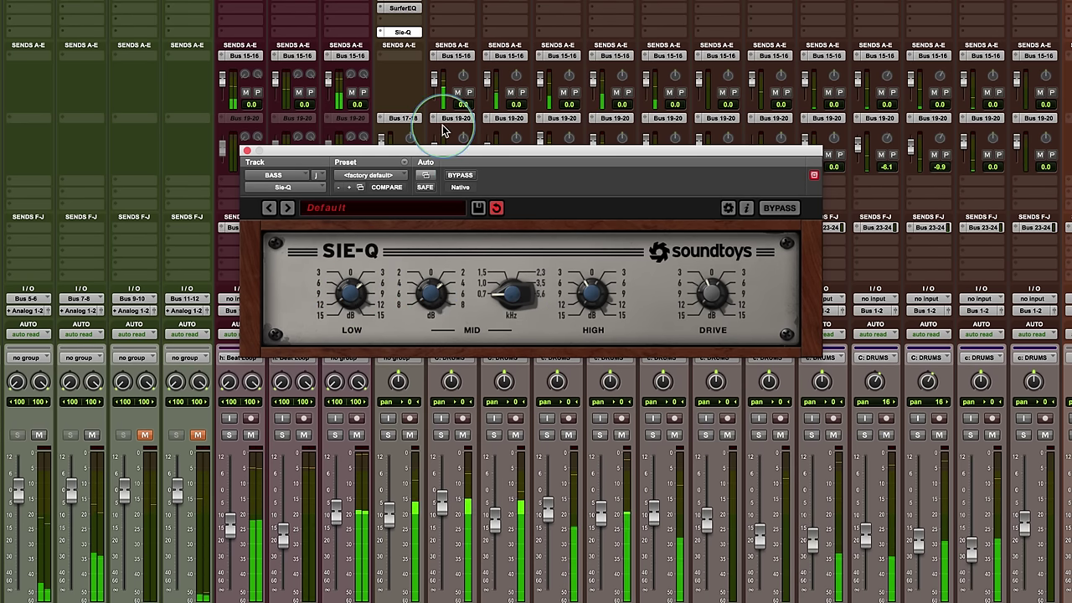
{"action": "left_click", "coordinate": [461, 176]}
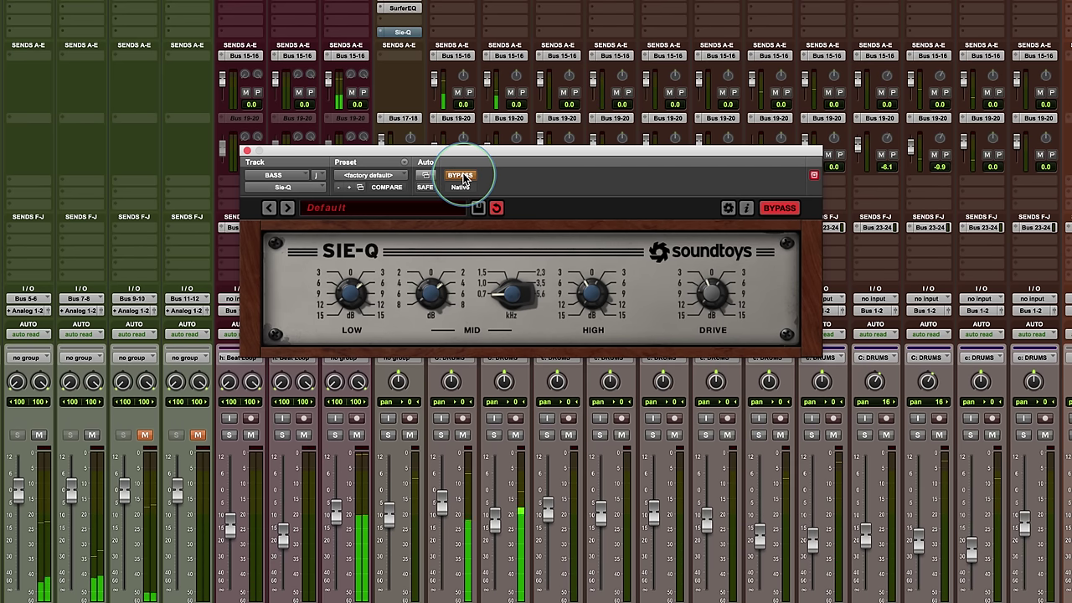
{"action": "left_click", "coordinate": [461, 176]}
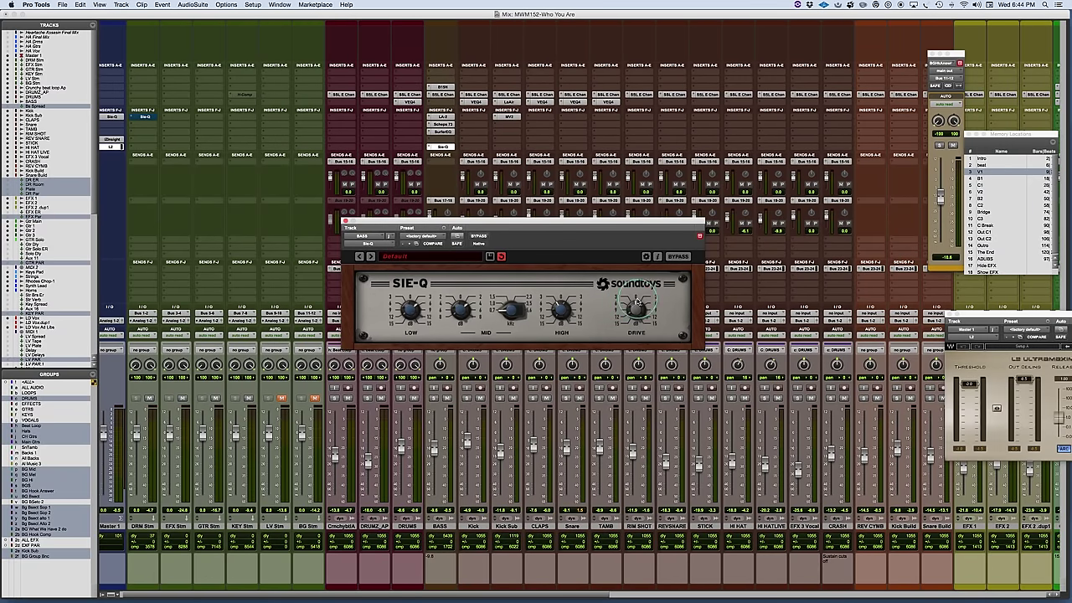
- Insert a Trim plug-in after the SIE-Q on the Master bus
{"action": "left_click", "coordinate": [442, 146], "text": "ctrl+super"}
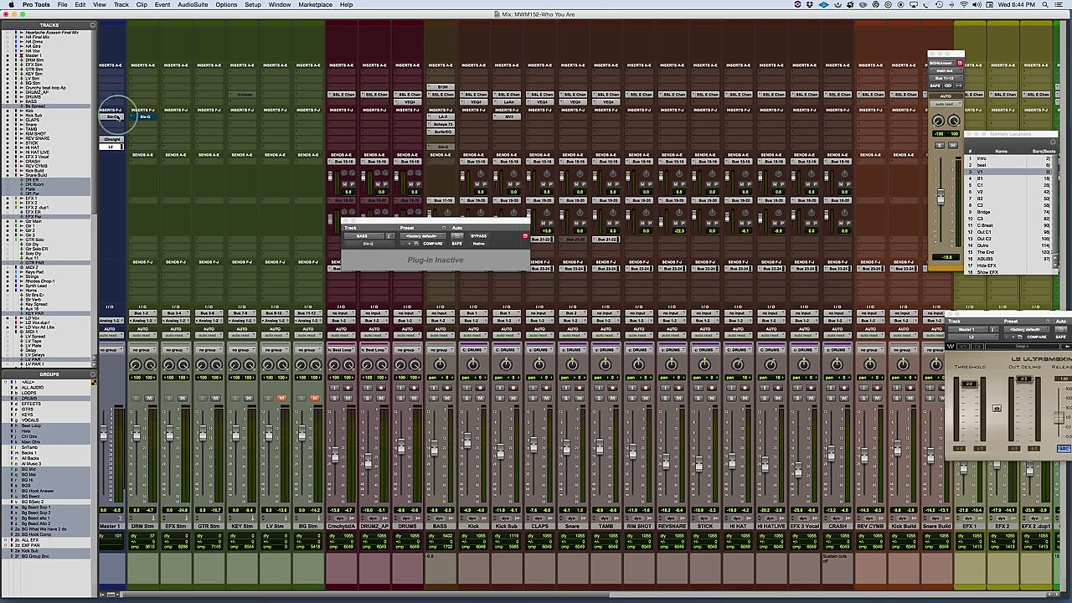
{"action": "left_click", "coordinate": [112, 116]}
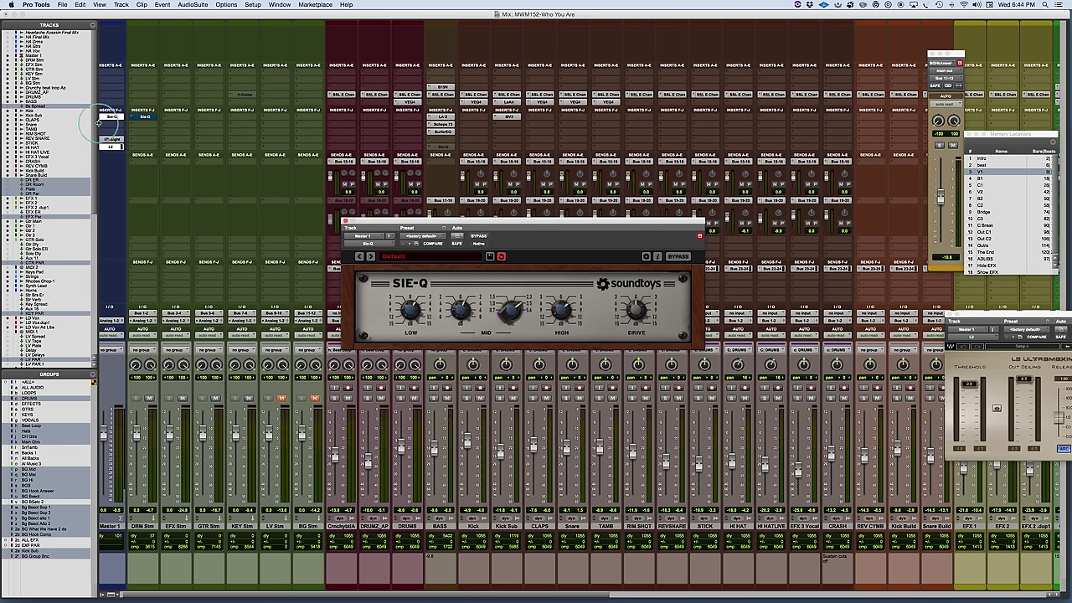
{"action": "left_click", "coordinate": [101, 125]}
{"action": "mouse_move", "coordinate": [139, 147]}
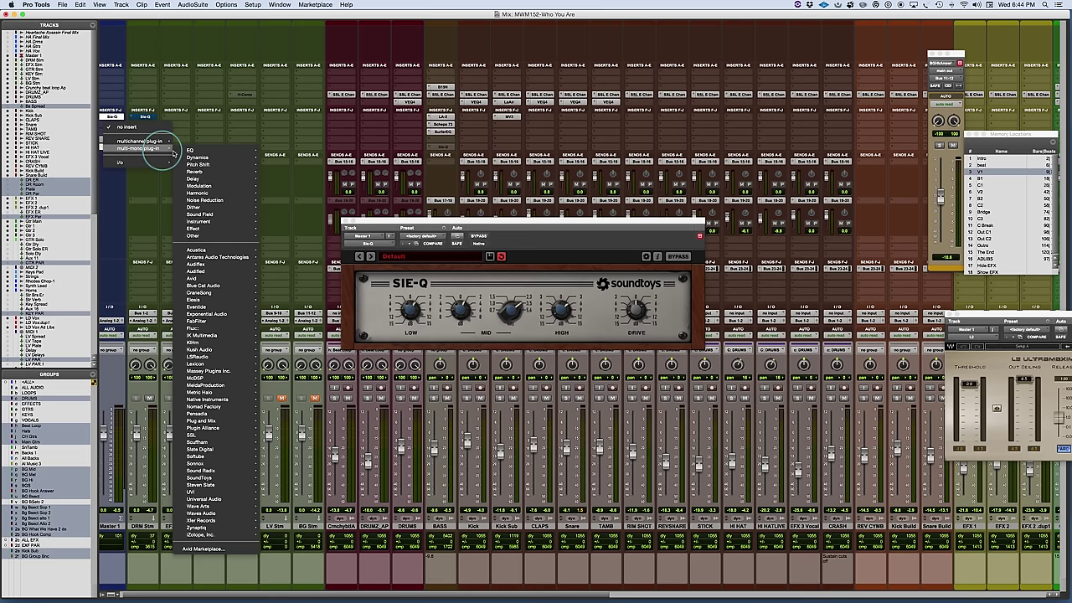
{"action": "mouse_move", "coordinate": [205, 235]}
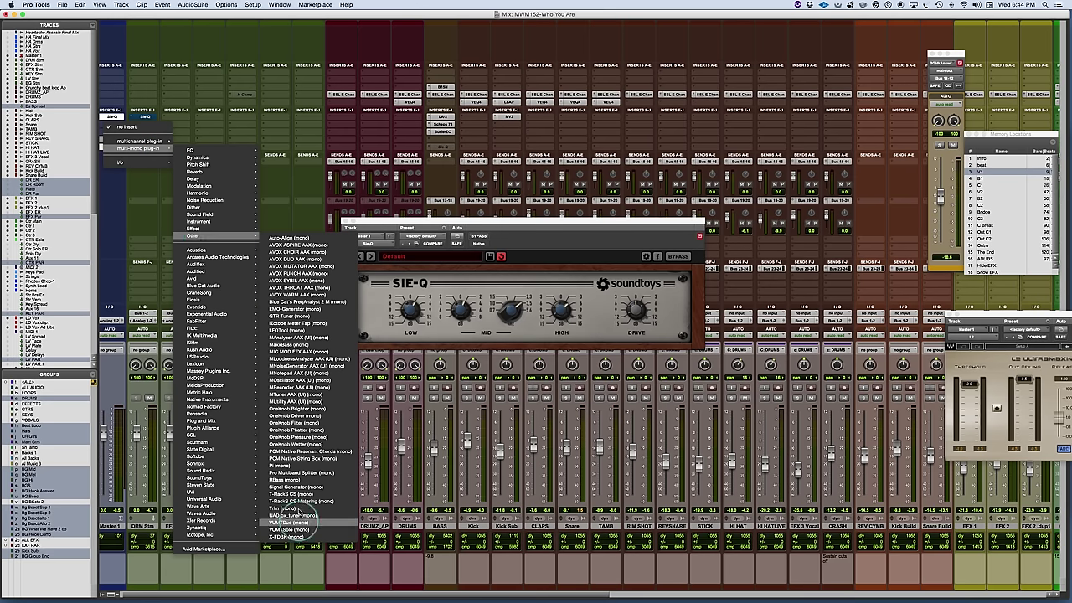
{"action": "left_click", "coordinate": [279, 507]}
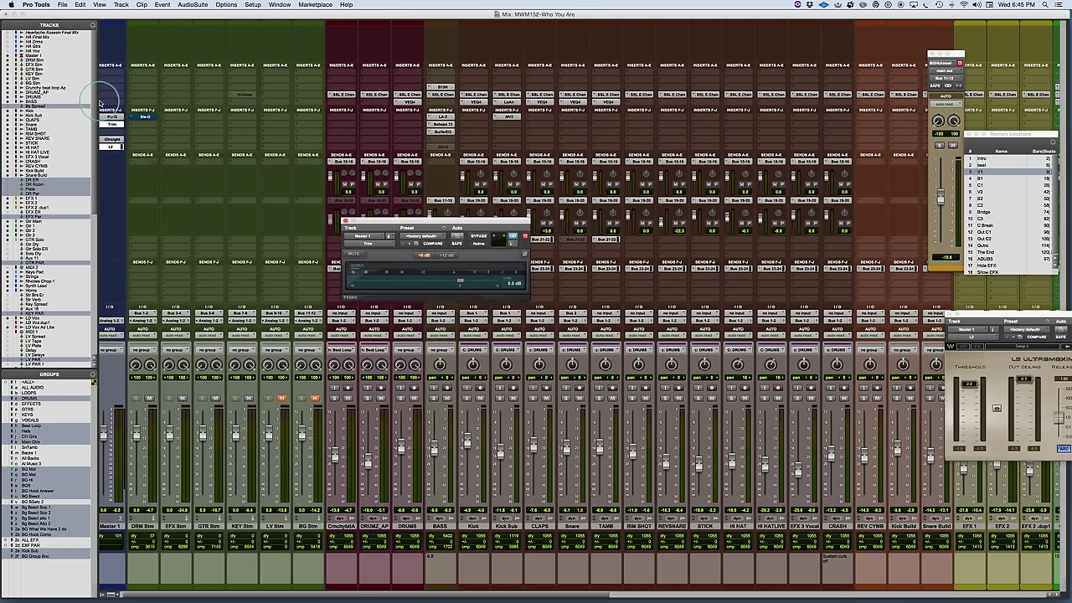
- Arrange the SIE-Q and Trim windows together and lower the Trim gain to -6.0 dB
{"action": "left_click", "coordinate": [111, 116]}
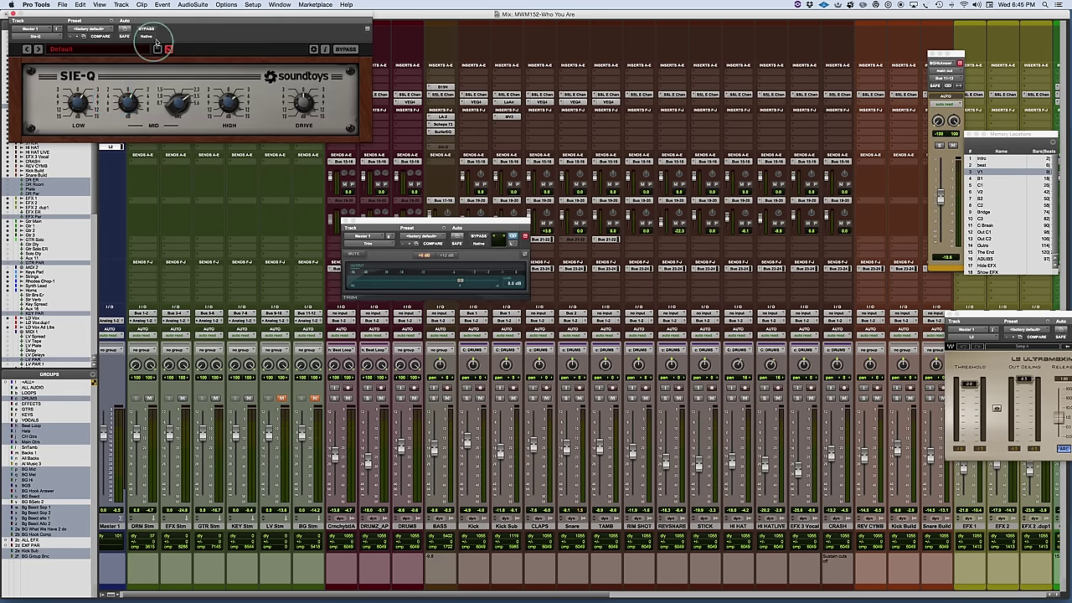
{"action": "left_click_drag", "start_coordinate": [238, 31], "coordinate": [534, 87]}
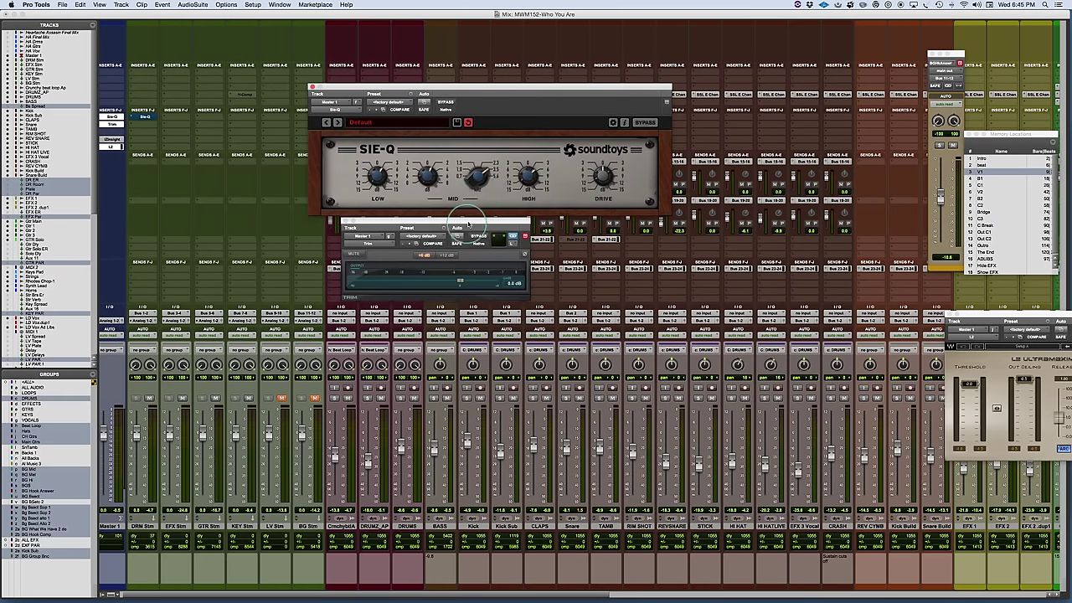
{"action": "left_click_drag", "start_coordinate": [480, 223], "coordinate": [573, 288]}
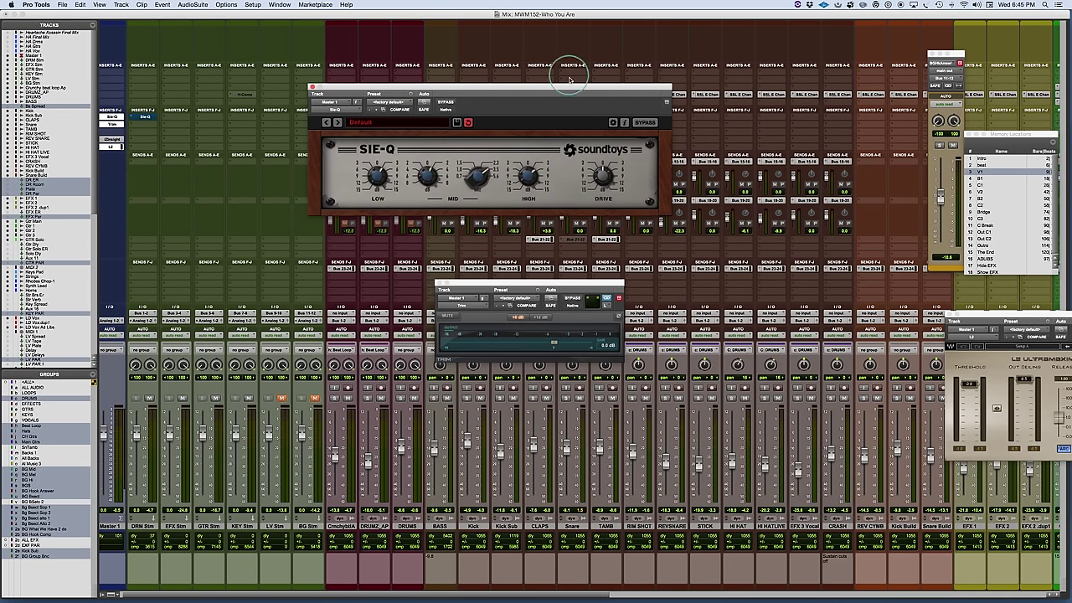
{"action": "left_click_drag", "start_coordinate": [574, 89], "coordinate": [608, 153]}
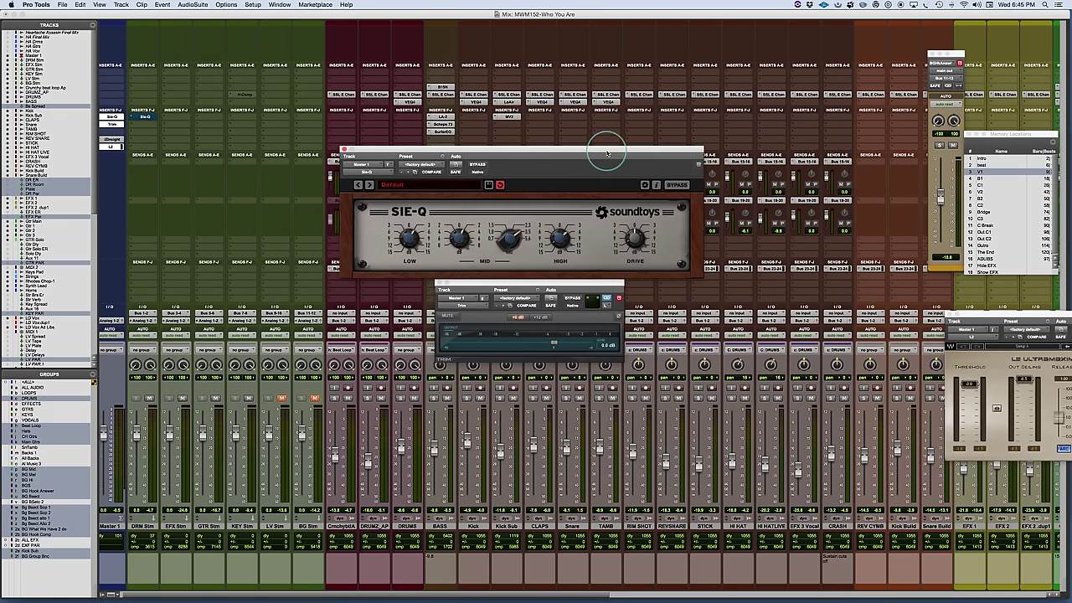
{"action": "left_click", "coordinate": [566, 231]}
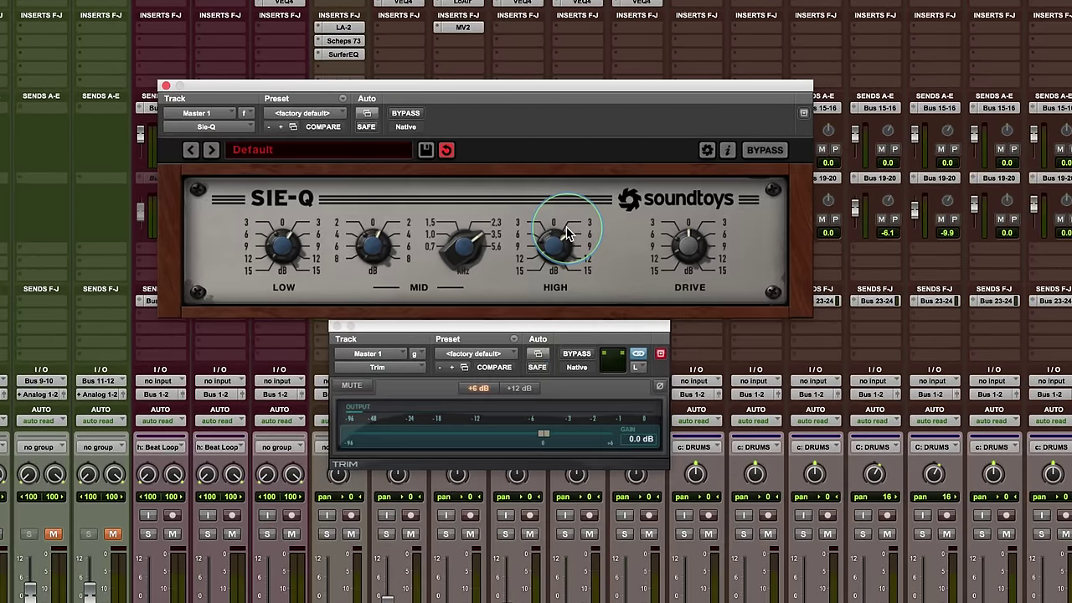
{"action": "left_click", "coordinate": [542, 344]}
{"action": "mouse_move", "coordinate": [523, 435]}
{"action": "left_mouse_down"}
{"action": "mouse_move", "coordinate": [545, 426]}
{"action": "mouse_move", "coordinate": [547, 438]}
{"action": "mouse_move", "coordinate": [505, 445]}
{"action": "left_mouse_up"}
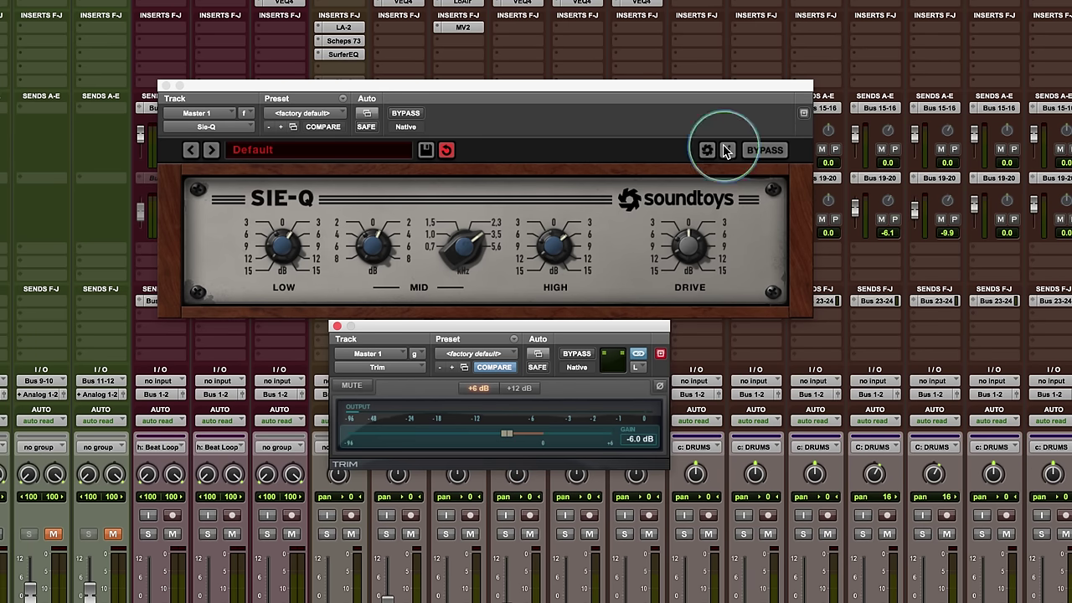
- Raise the Master SIE-Q drive slightly, then turn it back down
{"action": "left_click", "coordinate": [689, 243]}
{"action": "left_click_drag", "start_coordinate": [675, 232], "coordinate": [675, 222]}
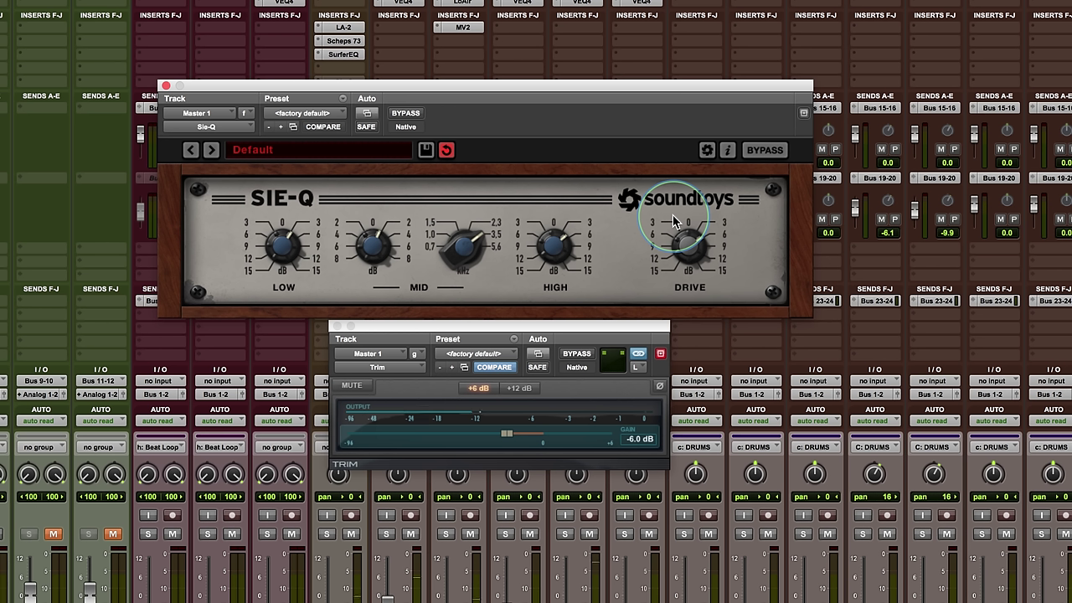
{"action": "left_click_drag", "start_coordinate": [674, 222], "coordinate": [365, 100]}
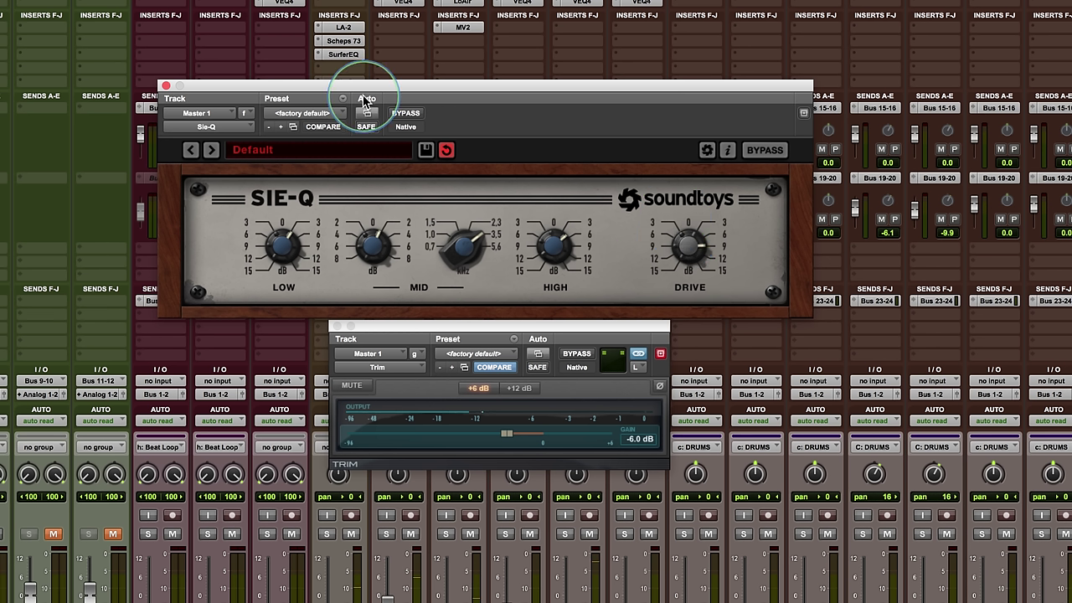
- Compare with the Trim bypassed, raise the SIE-Q drive, and lower the Trim gain to -8.4 dB
{"action": "left_click", "coordinate": [577, 354]}
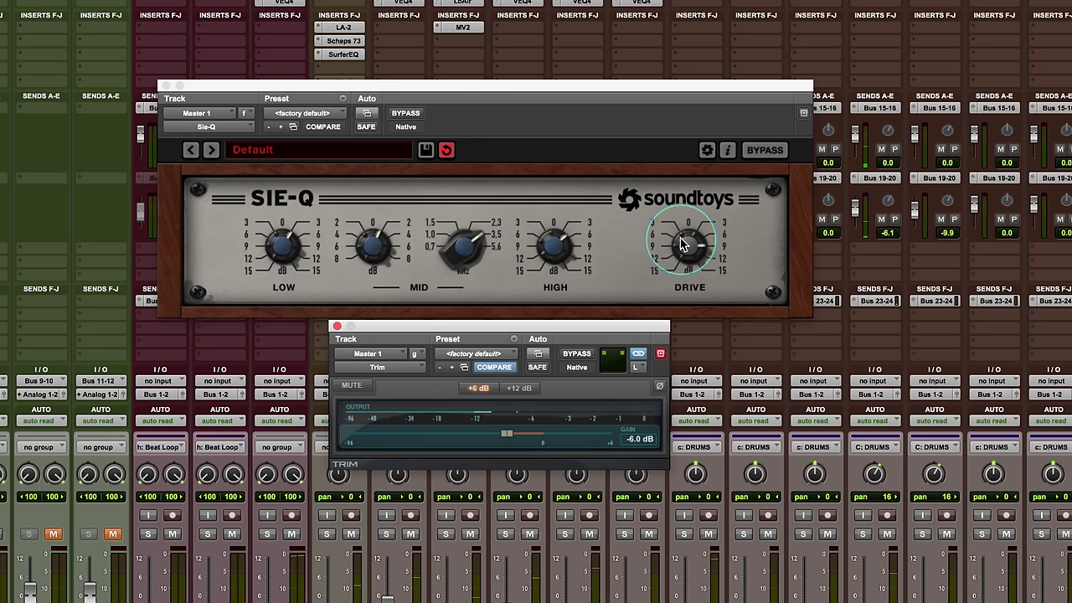
{"action": "left_click", "coordinate": [683, 245]}
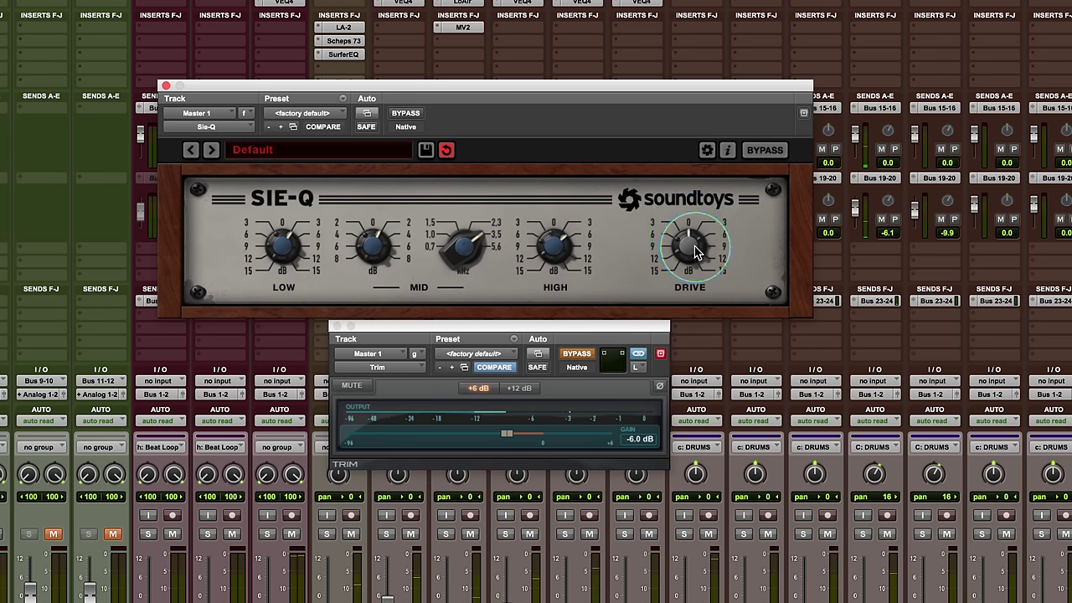
{"action": "left_click", "coordinate": [584, 355]}
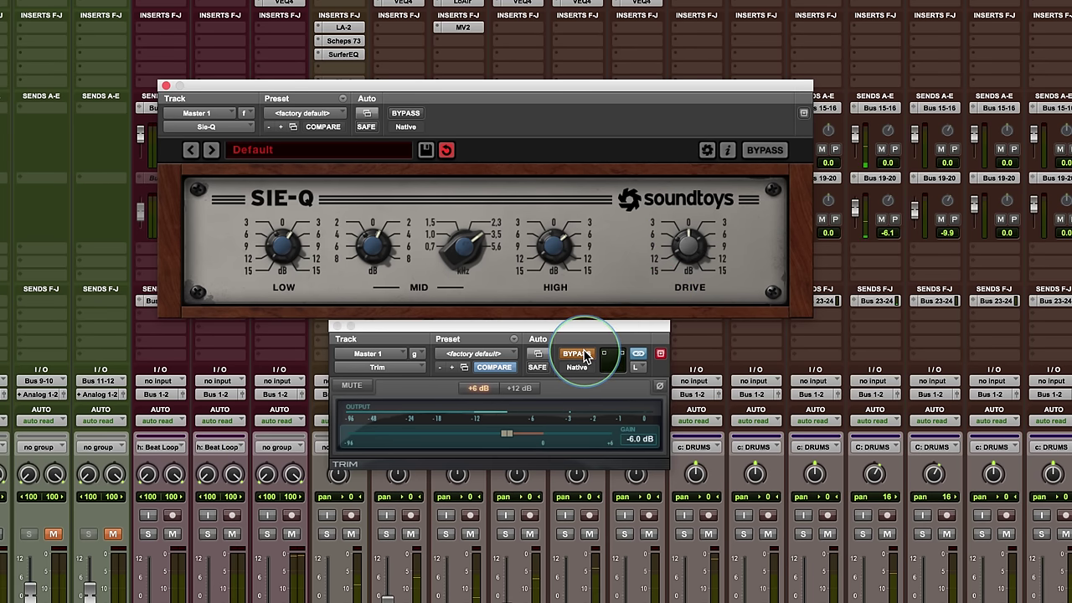
{"action": "left_click", "coordinate": [687, 242]}
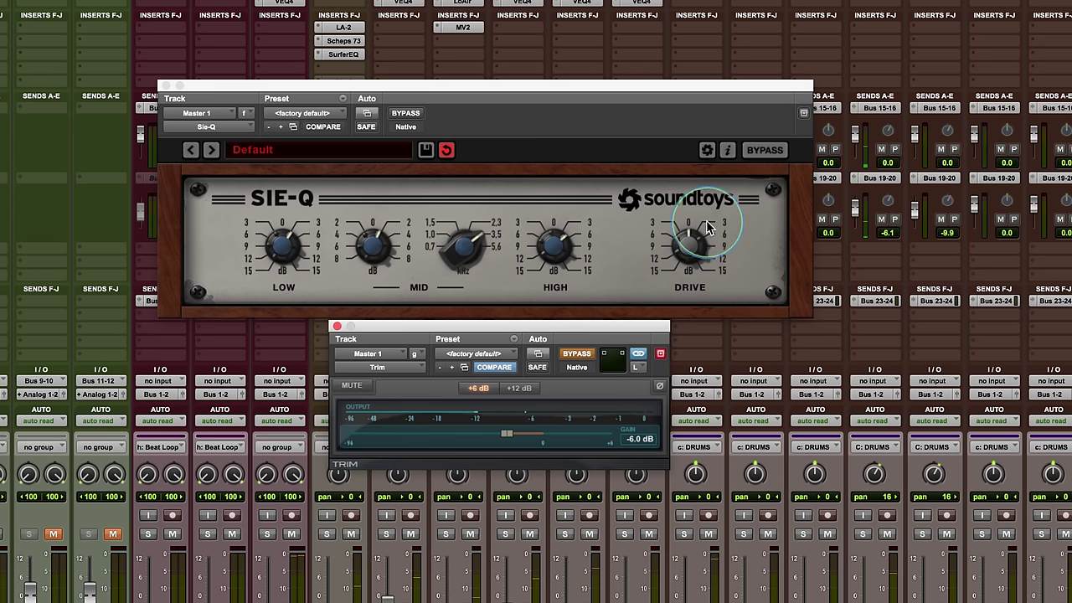
{"action": "left_click_drag", "start_coordinate": [682, 216], "coordinate": [677, 255]}
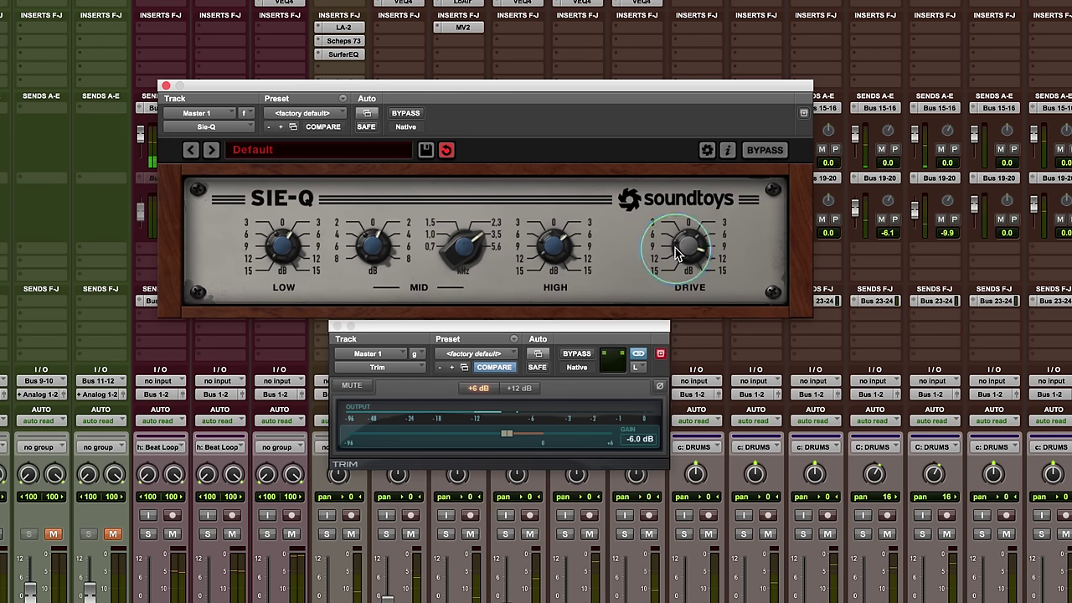
{"action": "left_click_drag", "start_coordinate": [506, 433], "coordinate": [487, 445]}
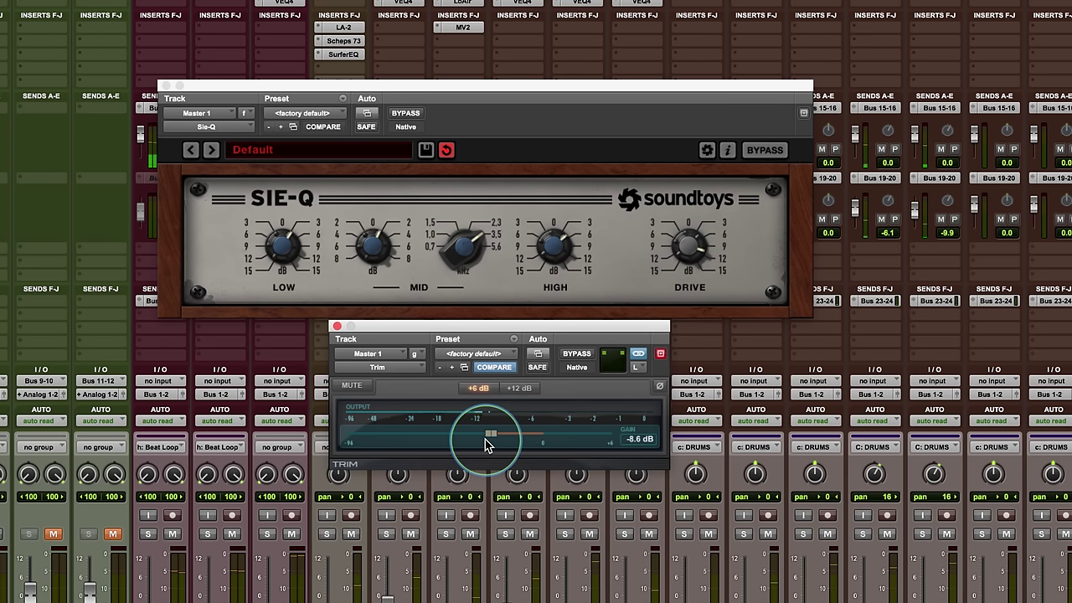
- A/B both SIE-Q and Trim against bypass, then turn the SIE-Q drive up again
{"action": "left_click", "coordinate": [683, 251]}
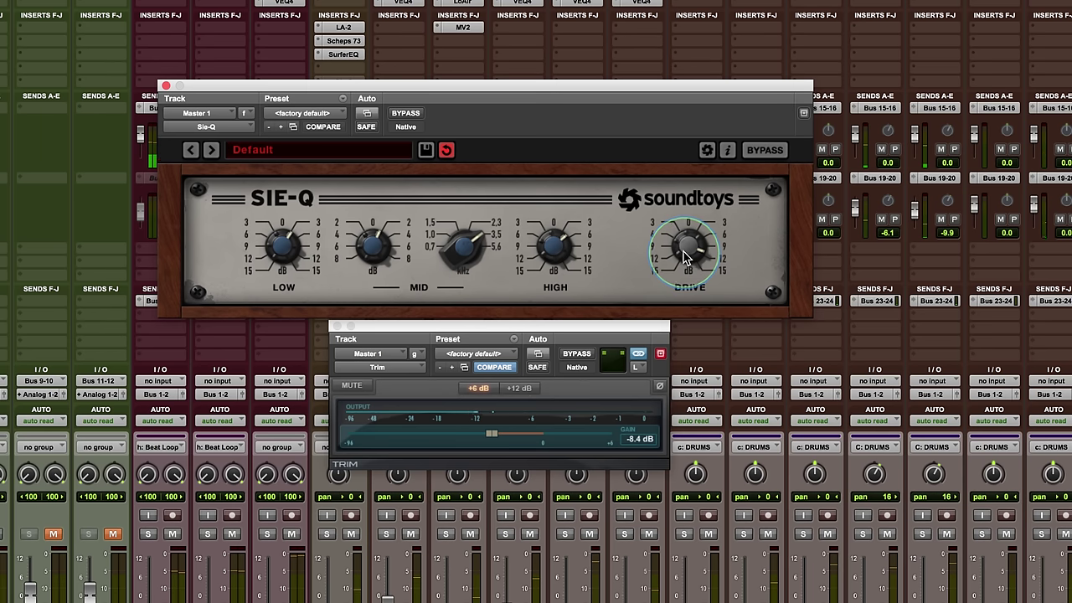
{"action": "left_click", "coordinate": [405, 114]}
{"action": "left_click", "coordinate": [571, 355]}
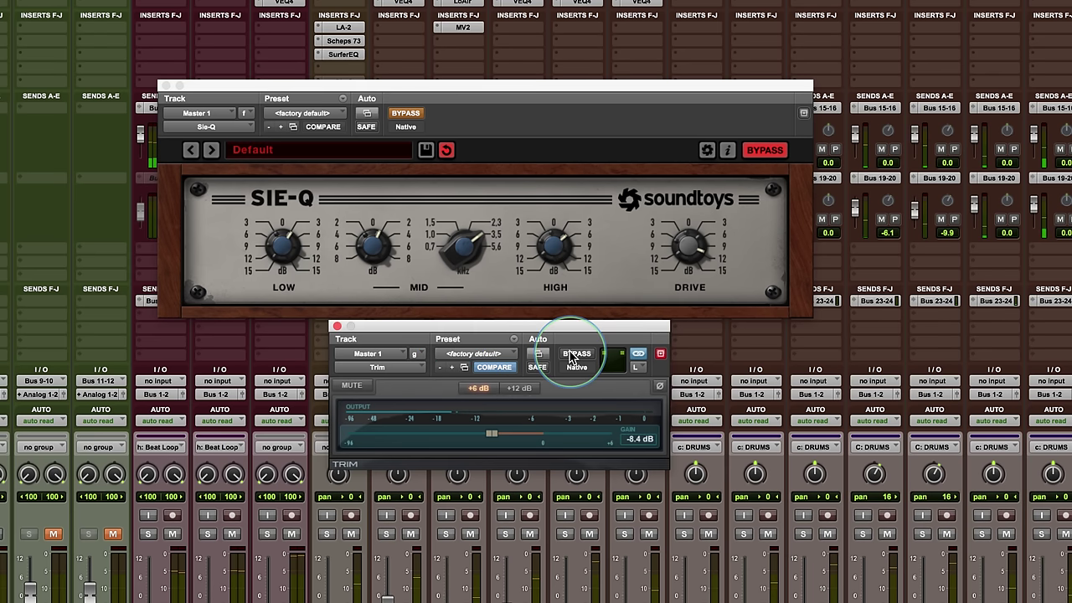
{"action": "left_click", "coordinate": [571, 355]}
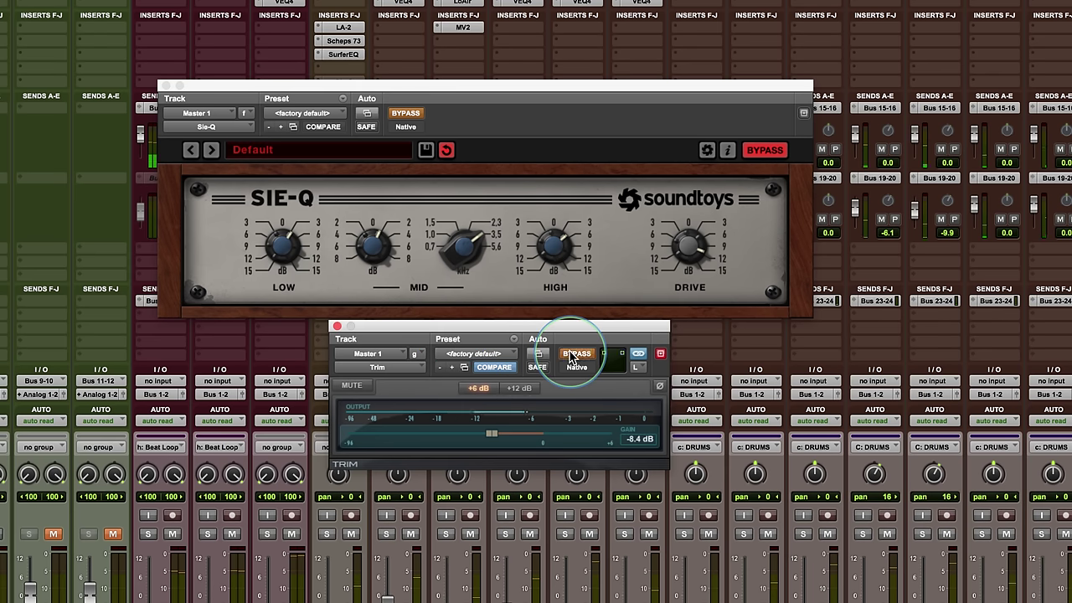
{"action": "left_click", "coordinate": [571, 355]}
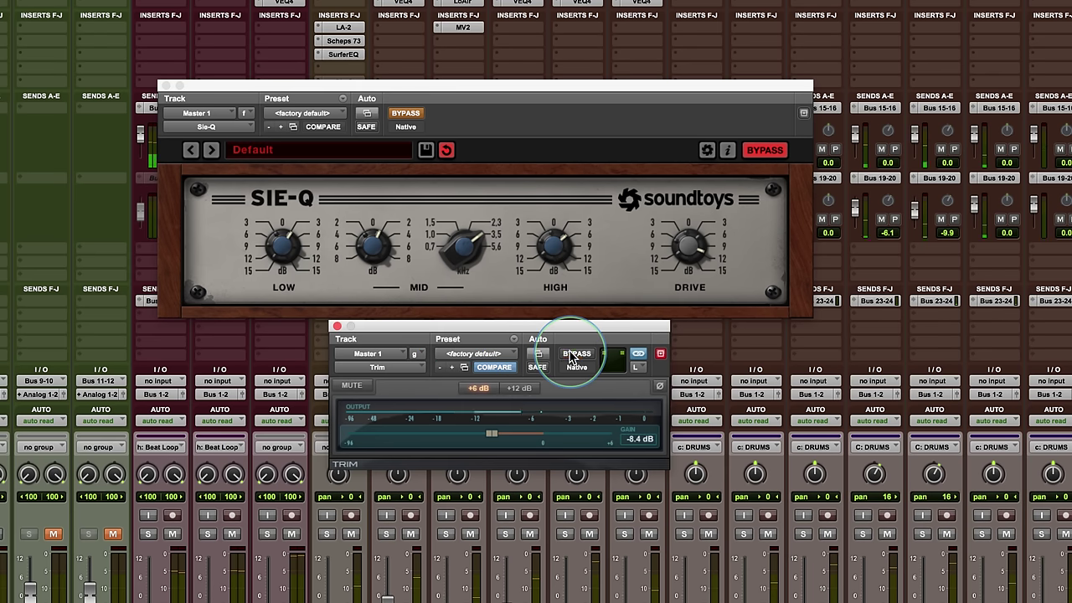
{"action": "left_click", "coordinate": [405, 114]}
{"action": "left_click", "coordinate": [405, 114]}
{"action": "left_click_drag", "start_coordinate": [681, 251], "coordinate": [685, 245]}
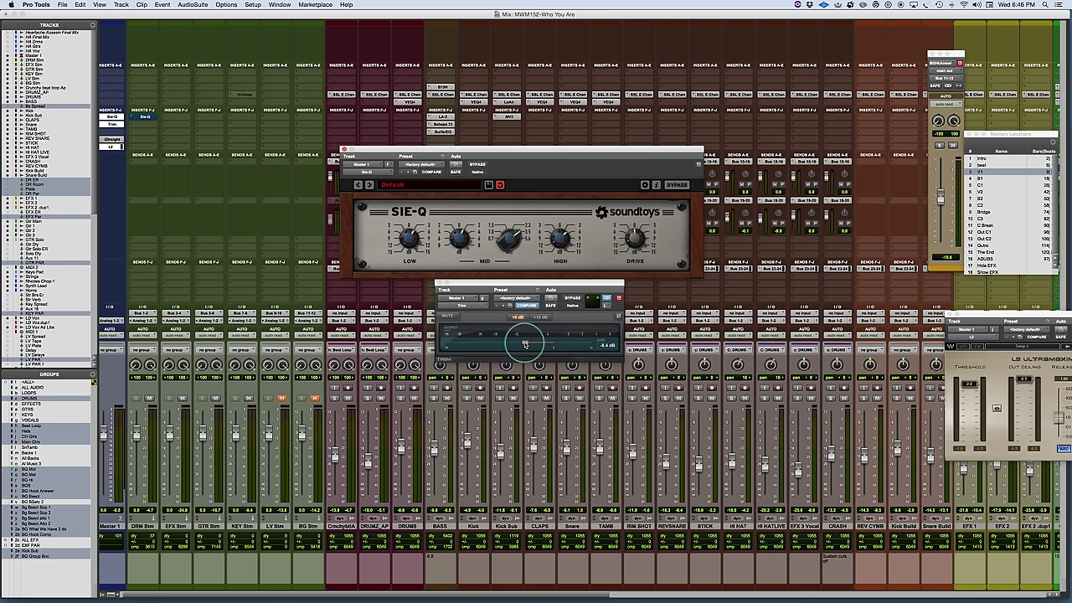
- Reset the Master Trim gain to 0.0 dB and turn the SIE-Q drive down
{"action": "left_click", "coordinate": [524, 344], "text": "alt"}
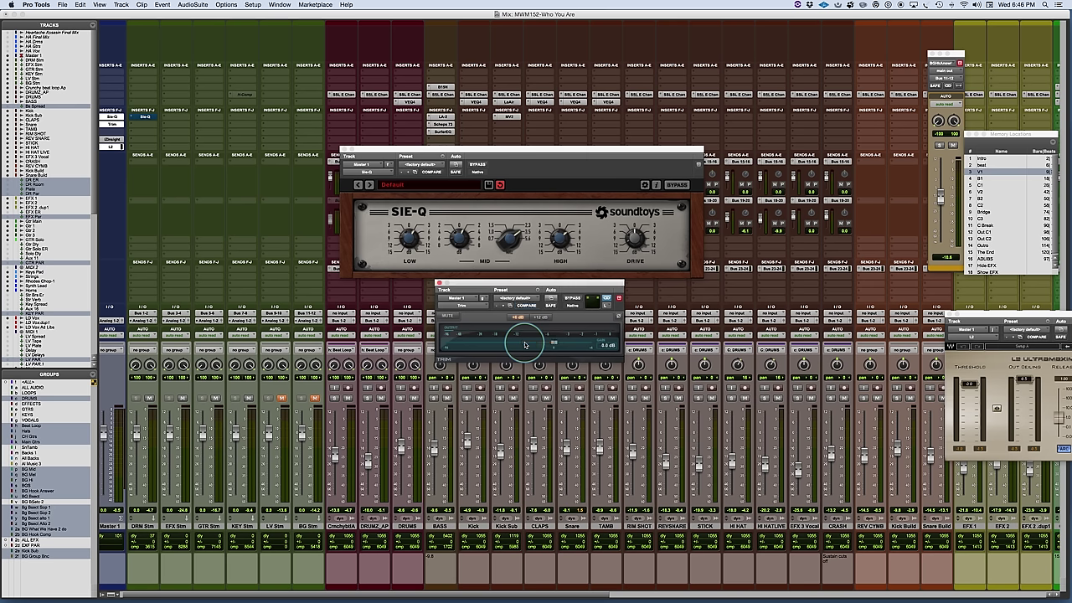
{"action": "left_click", "coordinate": [634, 237]}
{"action": "left_click_drag", "start_coordinate": [633, 237], "coordinate": [624, 253]}
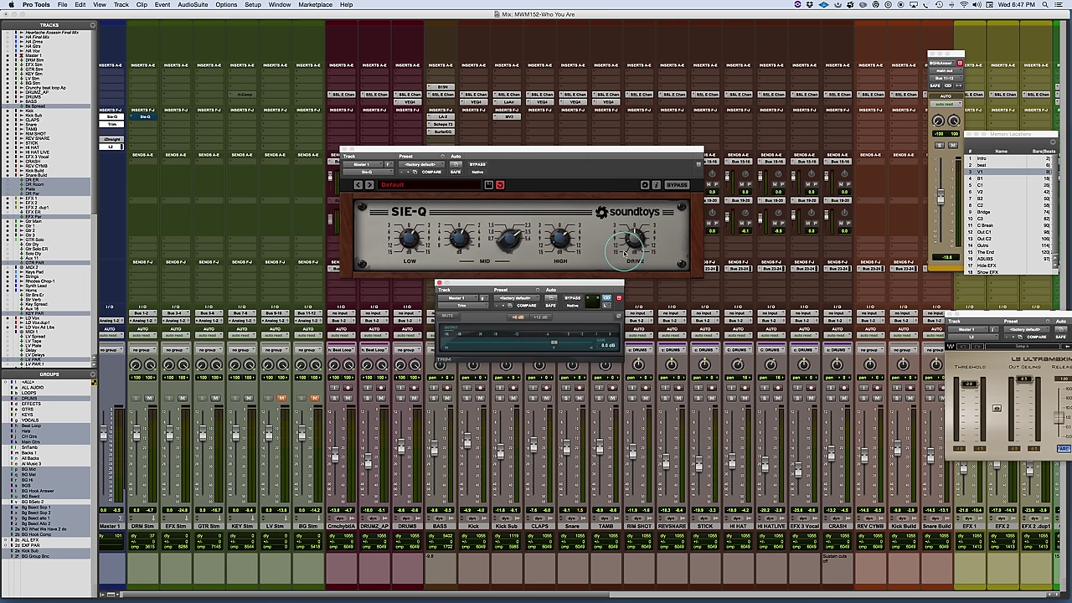